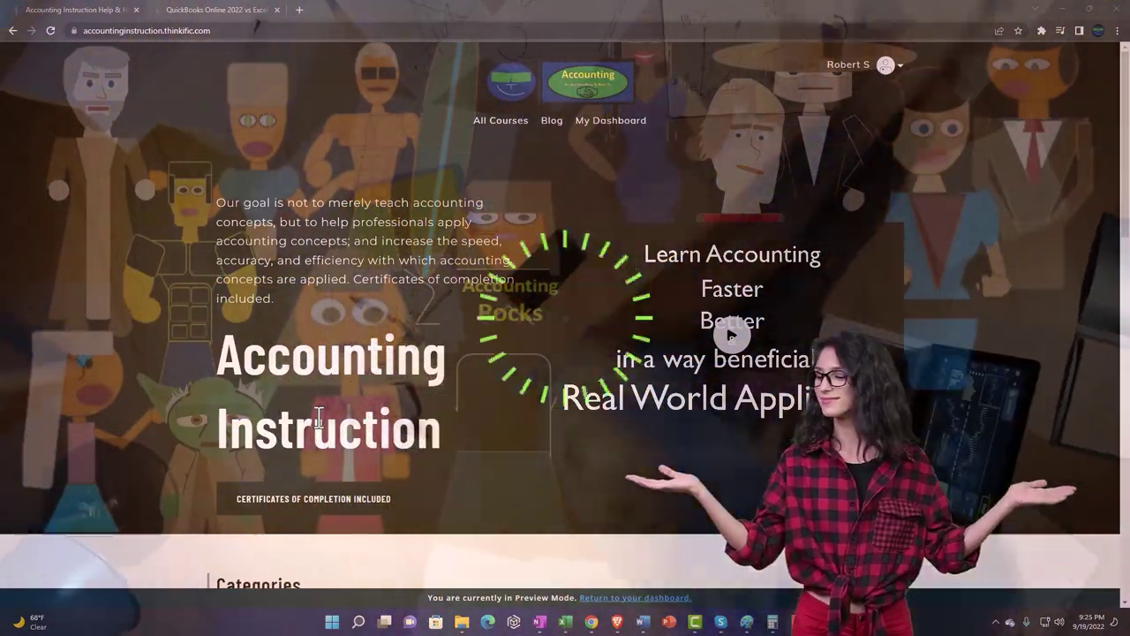
Look through the course categories on the accounting training site and the section list of the QuickBooks Online 2022 course
scroll(157, 491, "down", 1)
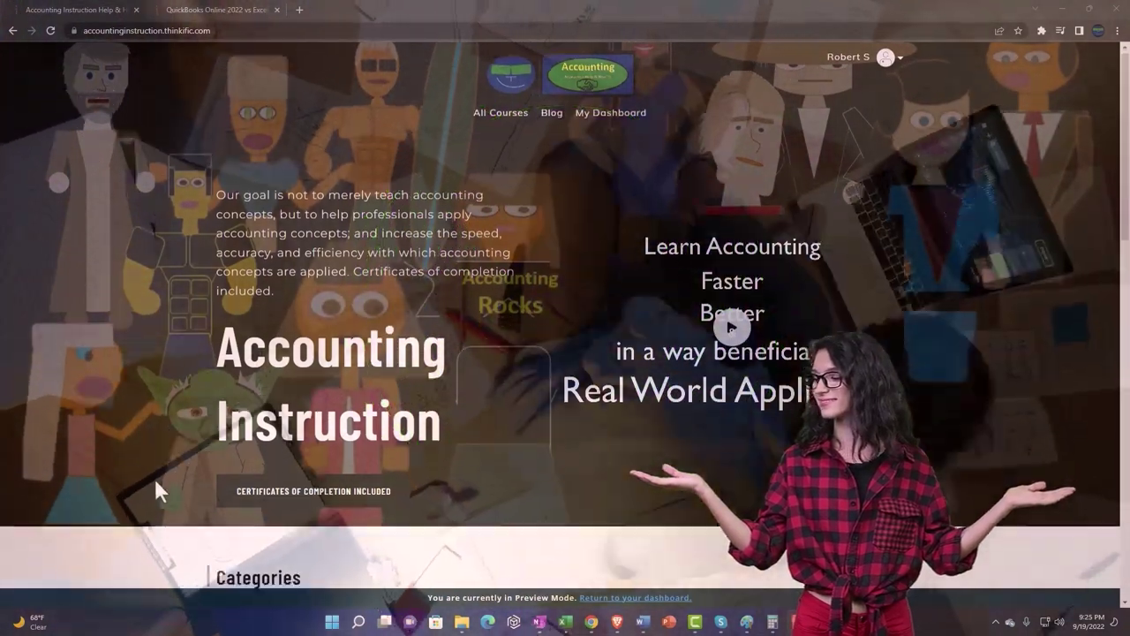
scroll(155, 481, "down", 6)
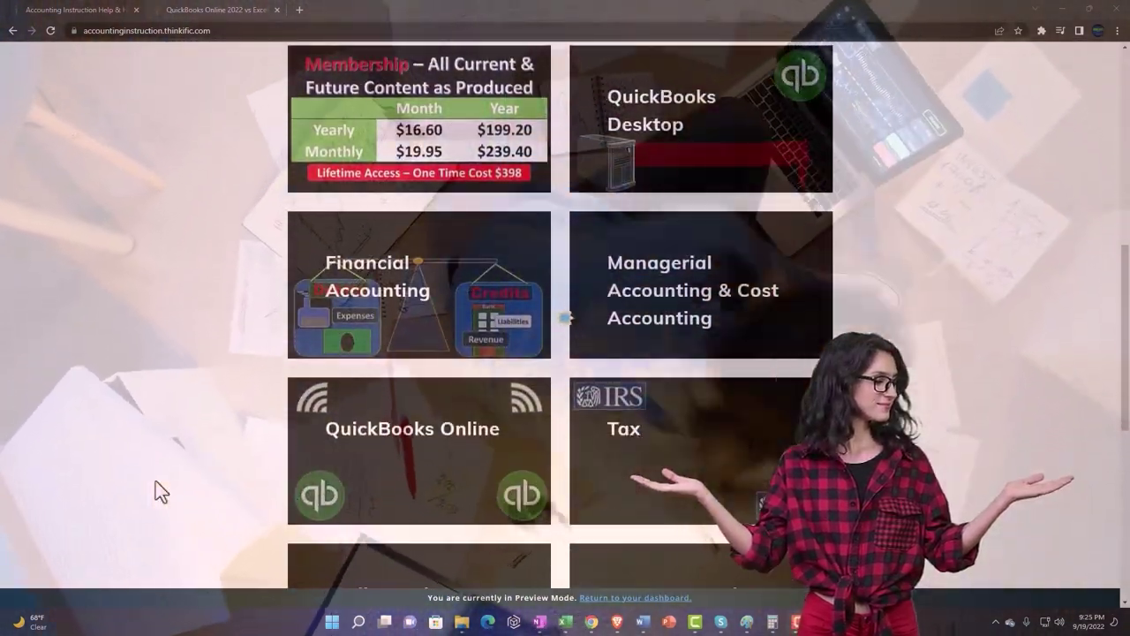
scroll(155, 481, "down", 5)
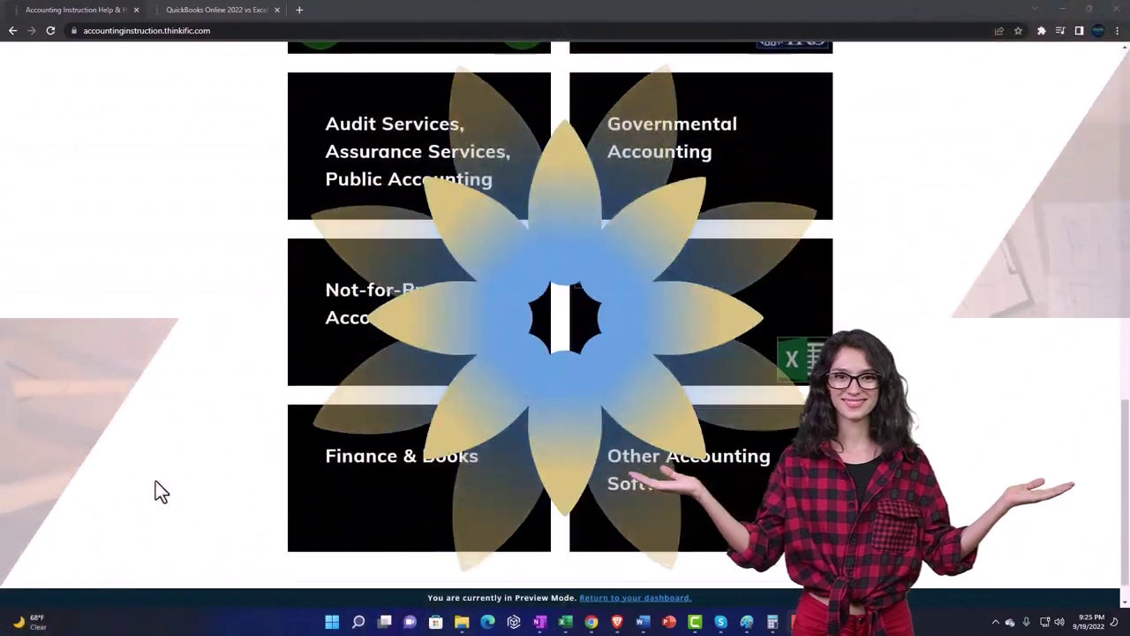
scroll(156, 481, "down", 1)
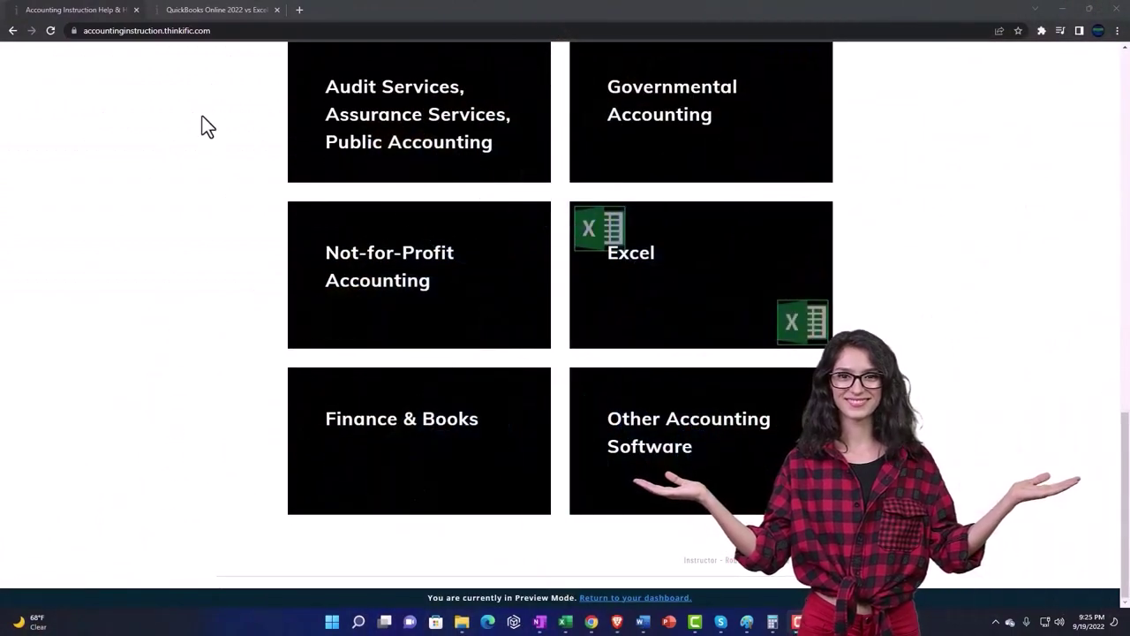
left_click(202, 13)
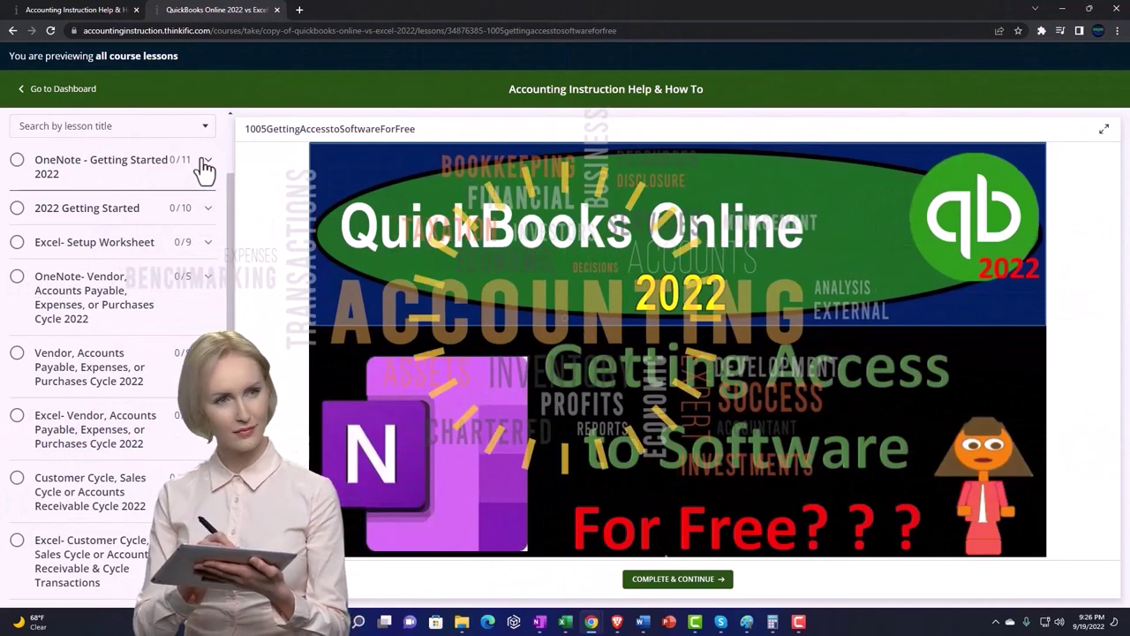
left_click(204, 168)
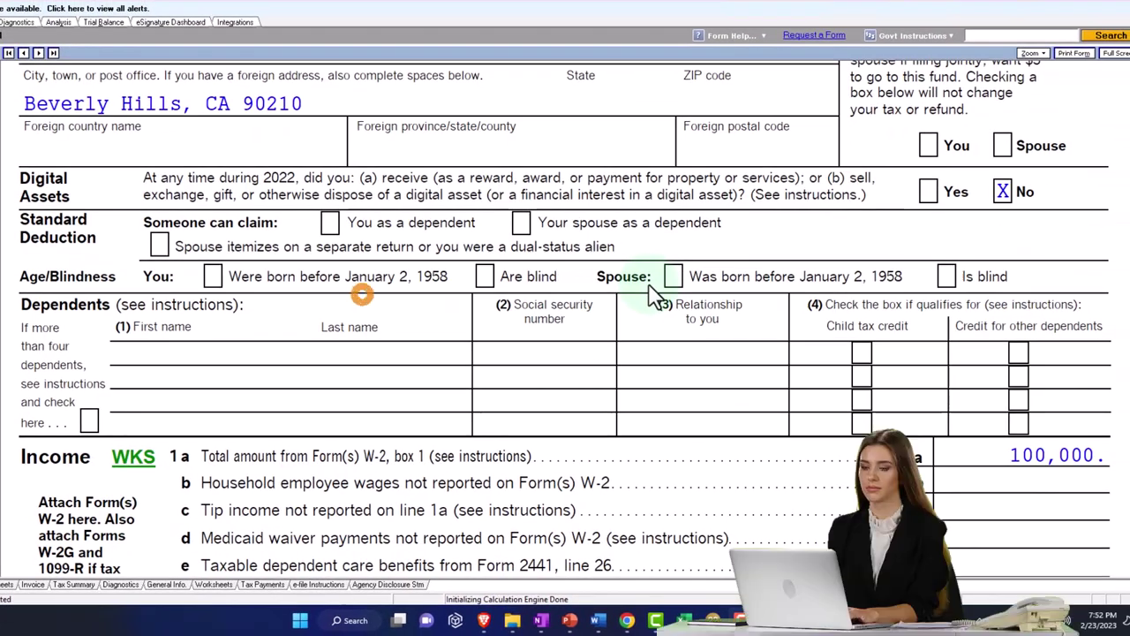
Examine the income and deduction lines on page 1 of Form 1040 and the tax and payments on page 2
scroll(653, 296, "down", 5)
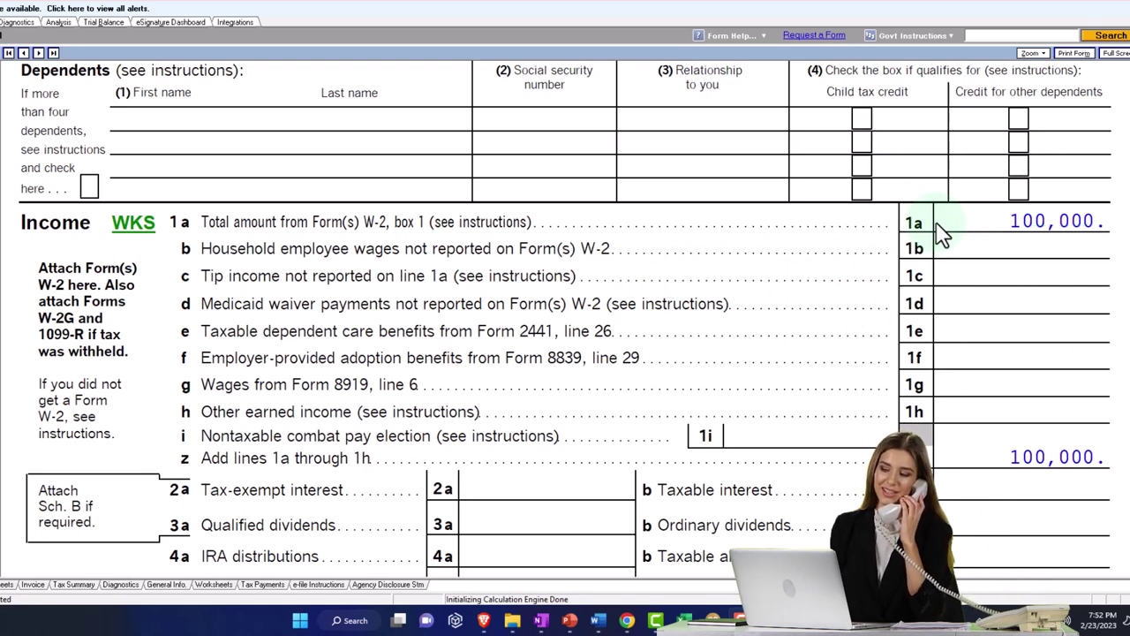
scroll(943, 232, "down", 5)
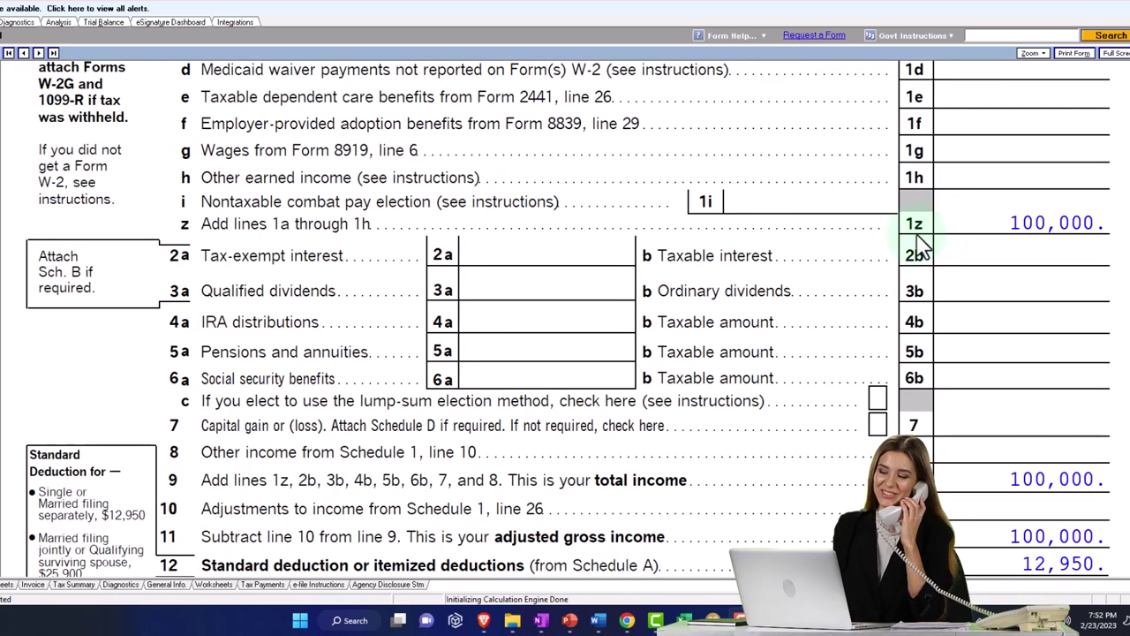
scroll(870, 274, "down", 4)
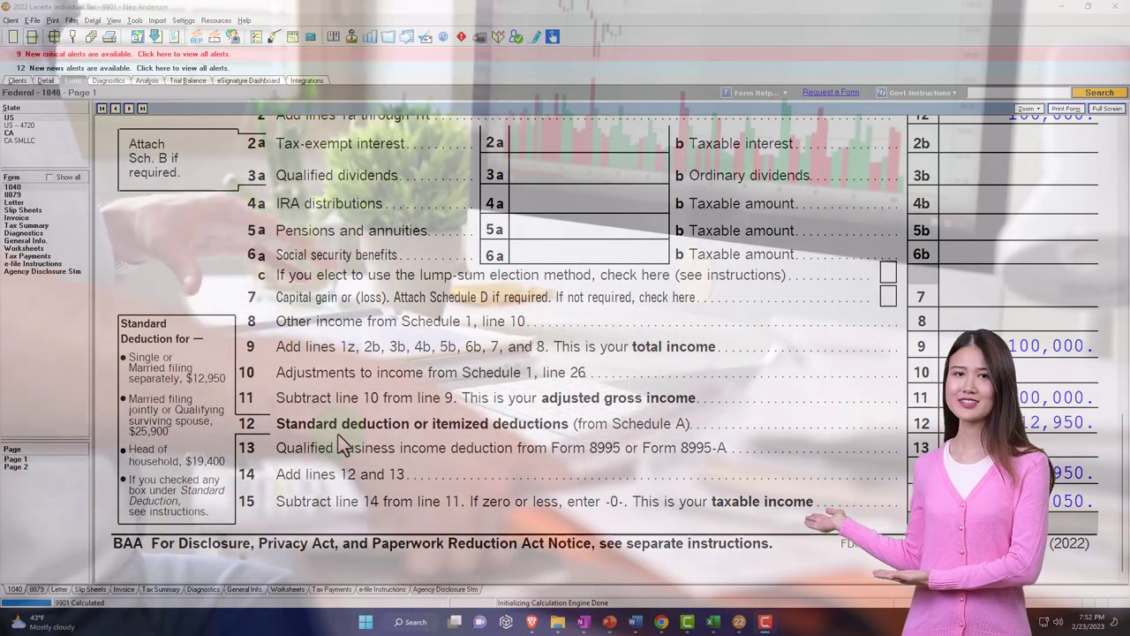
left_click(35, 470)
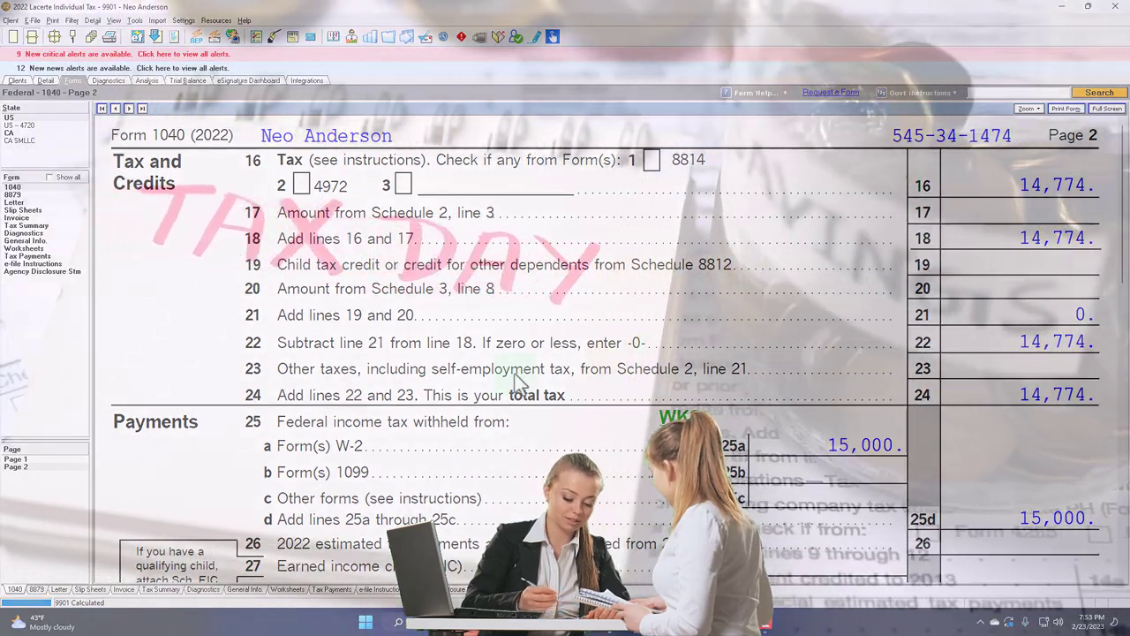
left_click(32, 460)
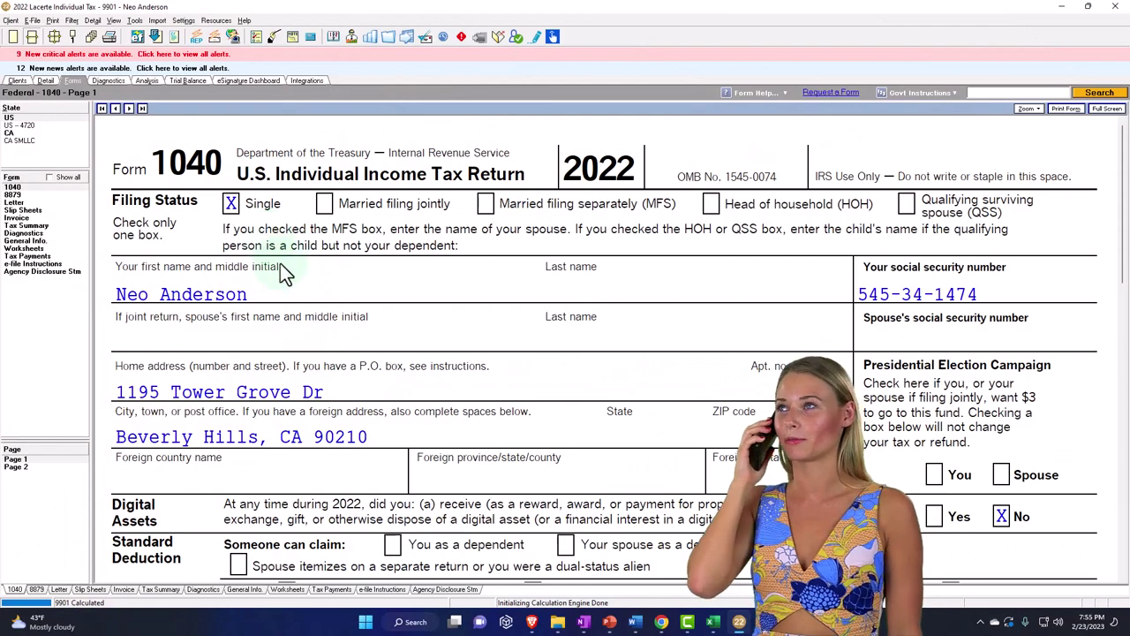
Display the federal return and examine the filing status, dependents and wages sections of Form 1040 for the single filer
scroll(282, 274, "down", 2)
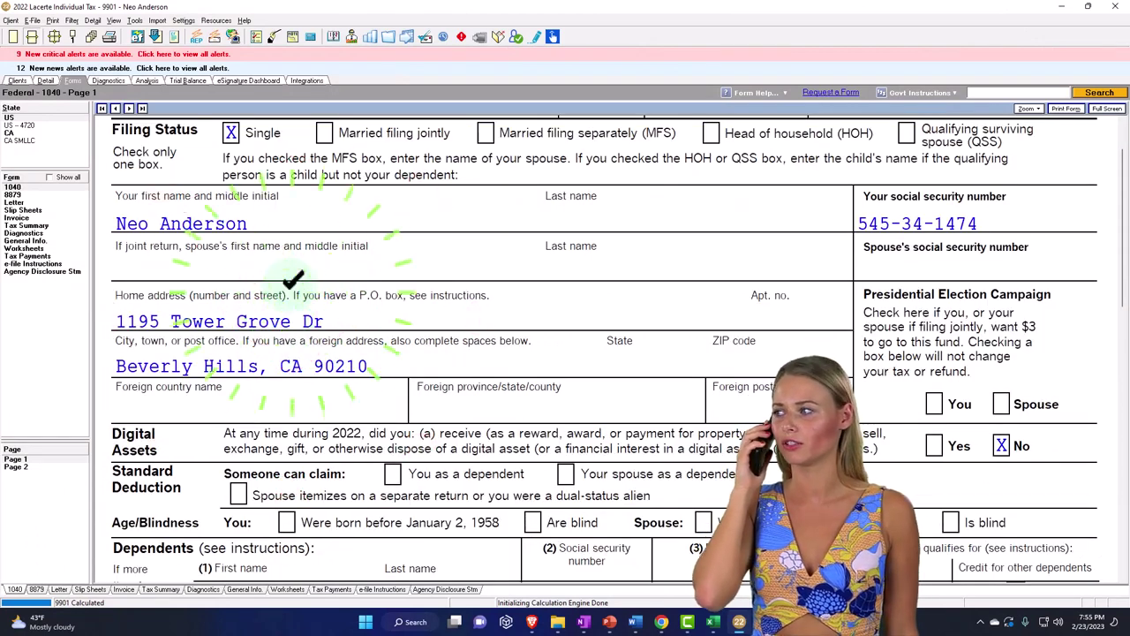
scroll(291, 294, "down", 6)
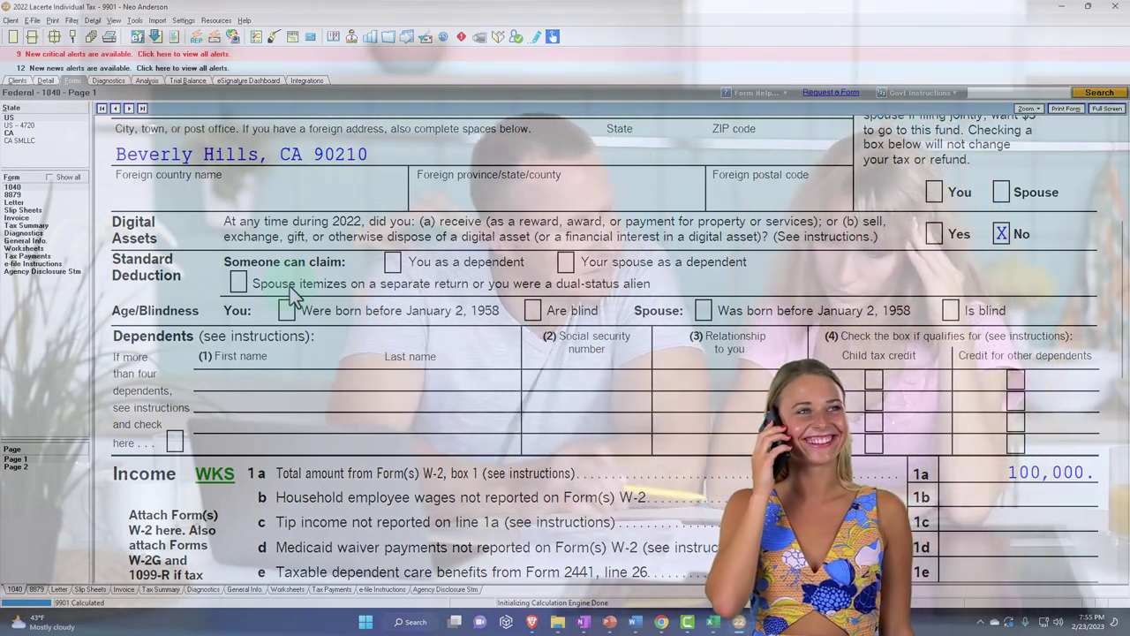
scroll(333, 344, "up", 5)
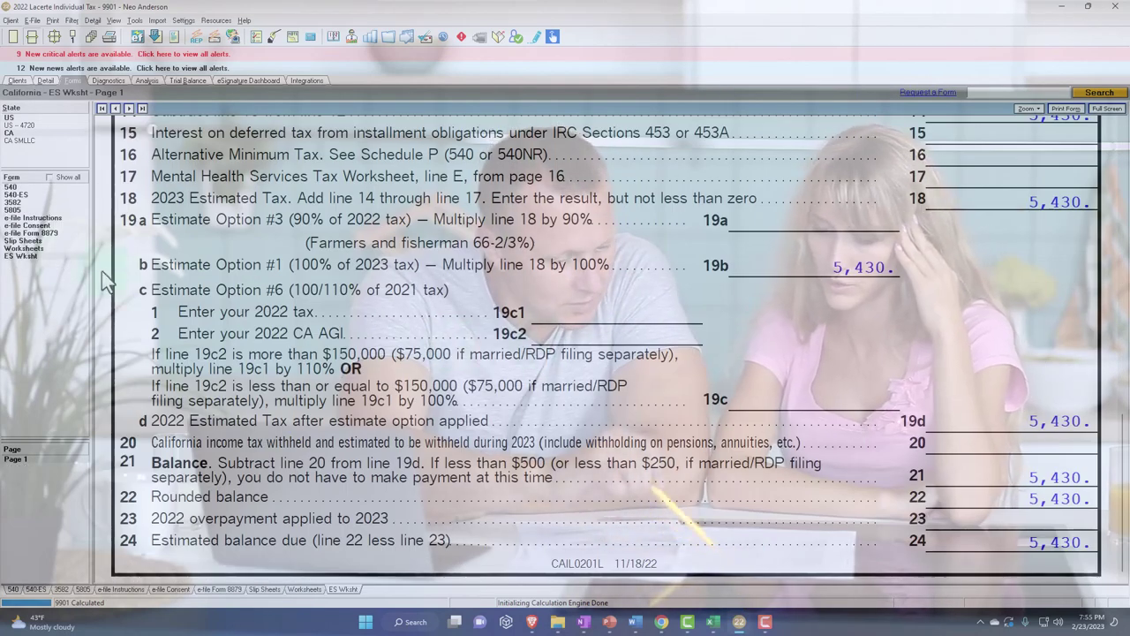
left_click(13, 119)
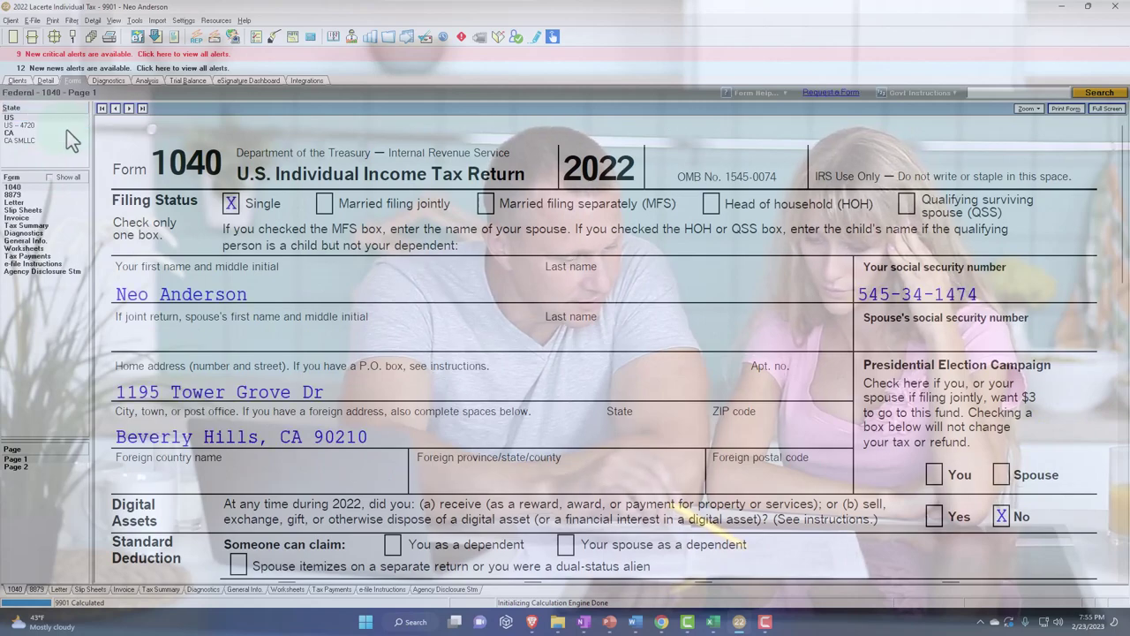
scroll(667, 269, "down", 4)
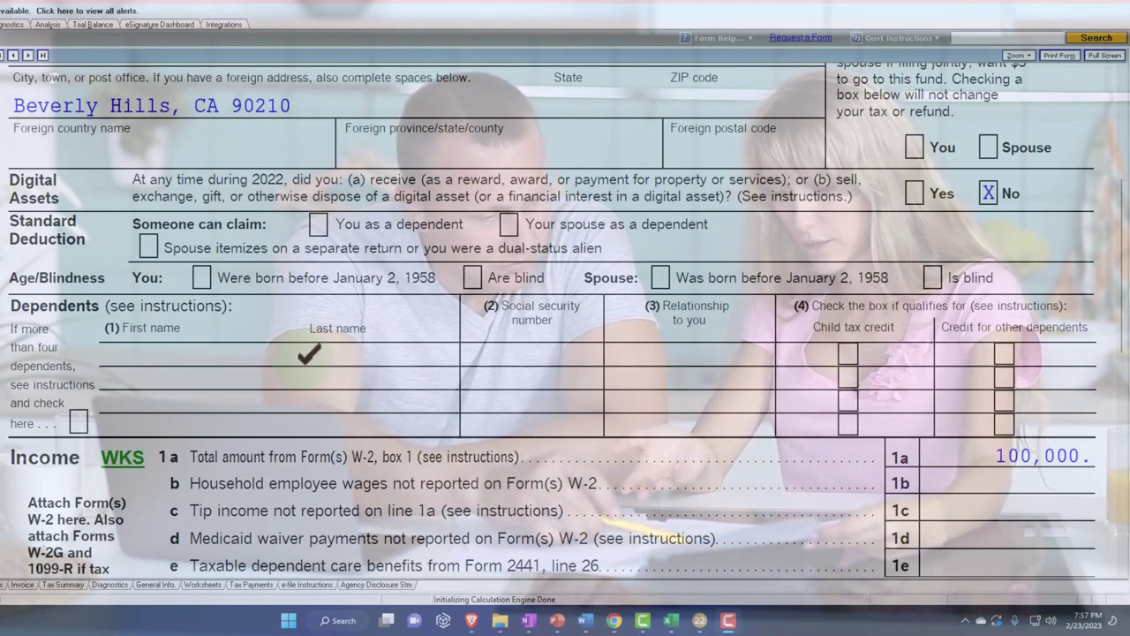
scroll(309, 354, "up", 4)
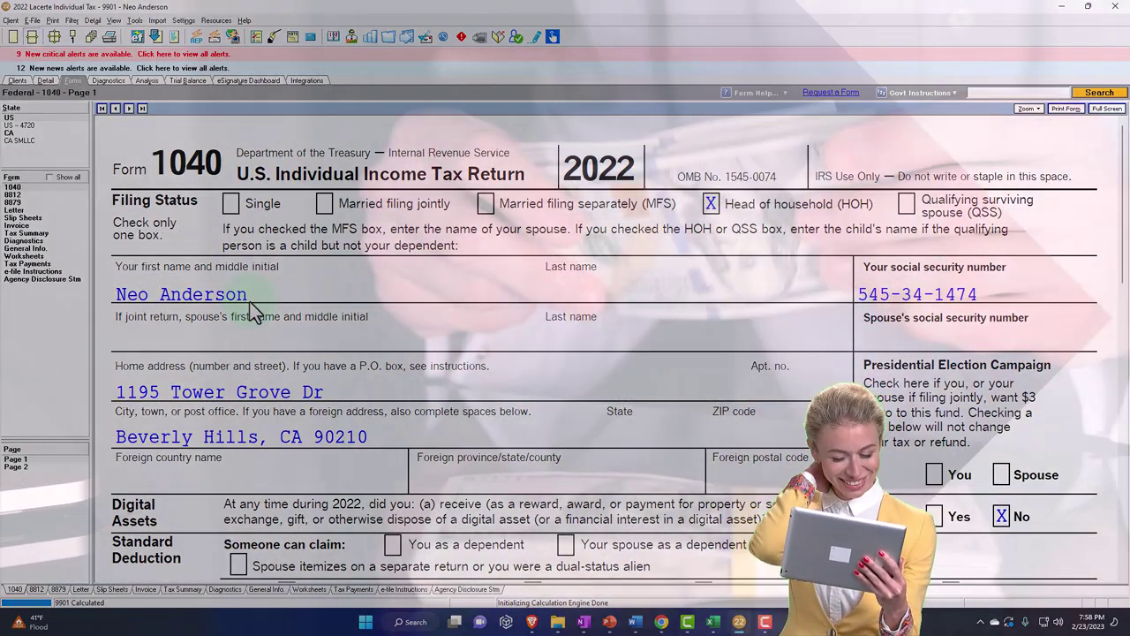
Examine the dependent's entry and the head of household filing status on page 1 of Form 1040
scroll(251, 304, "down", 1)
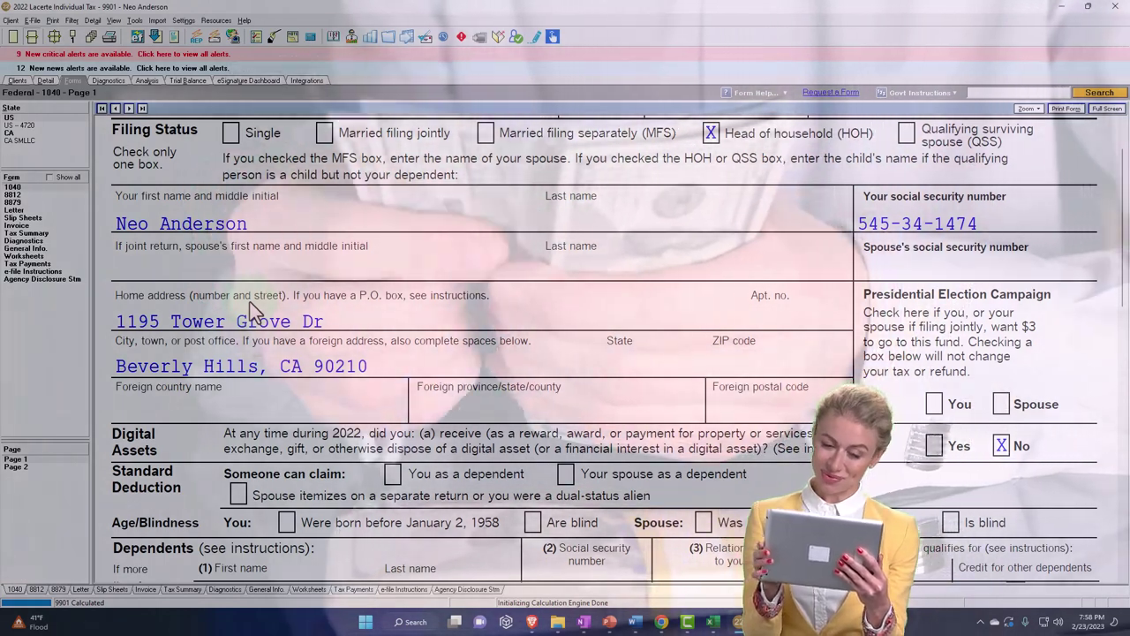
scroll(250, 302, "down", 3)
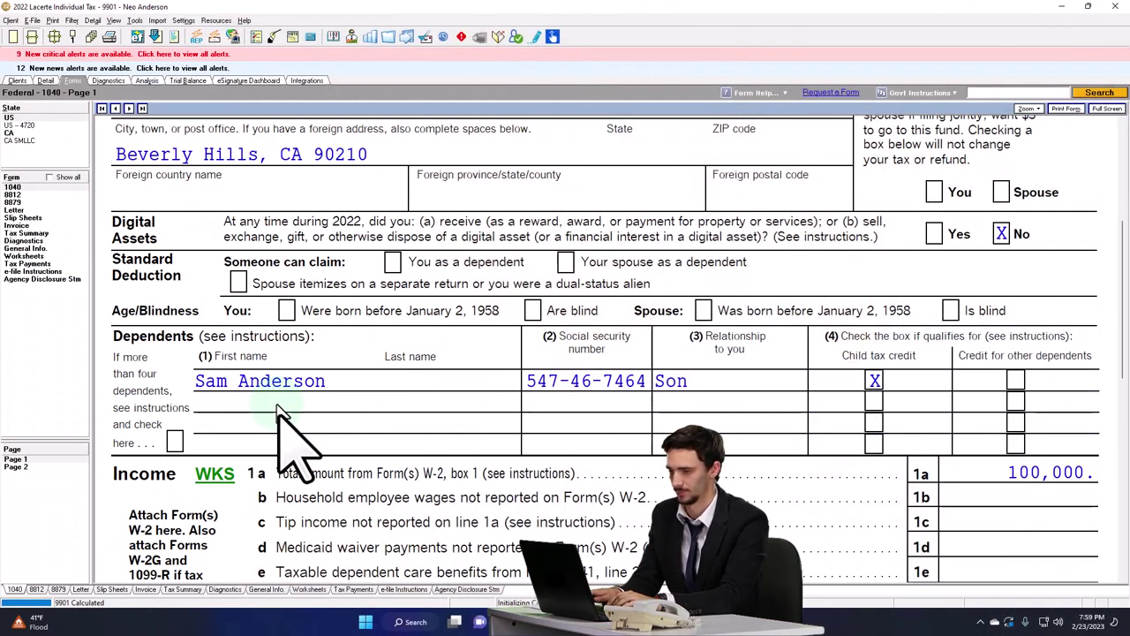
left_click(276, 404)
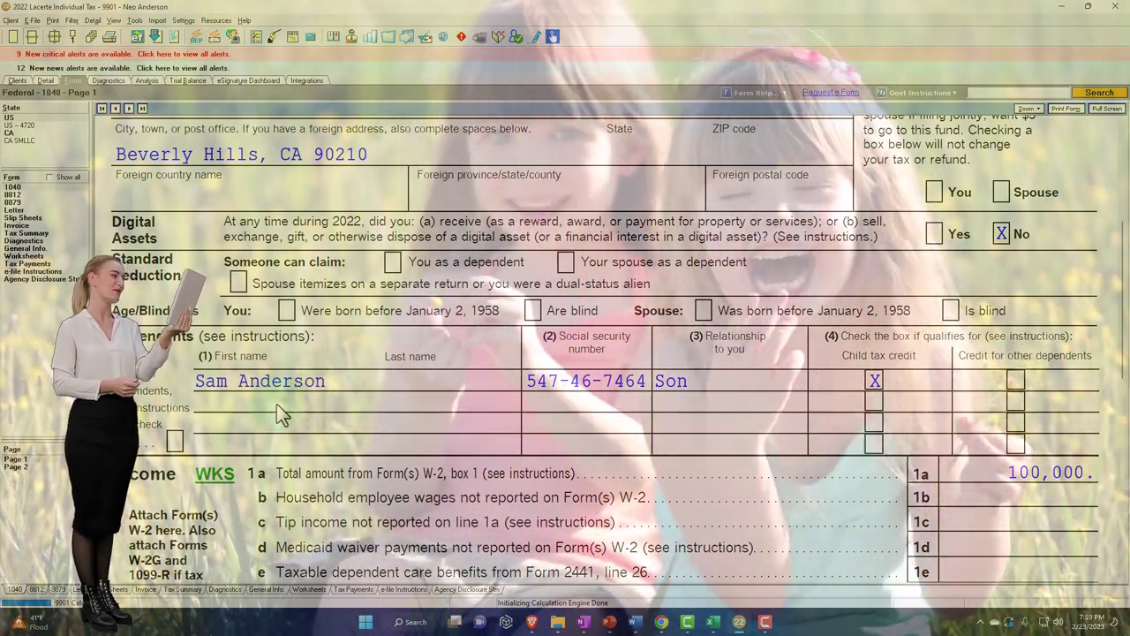
scroll(277, 406, "up", 3)
scroll(281, 412, "up", 2)
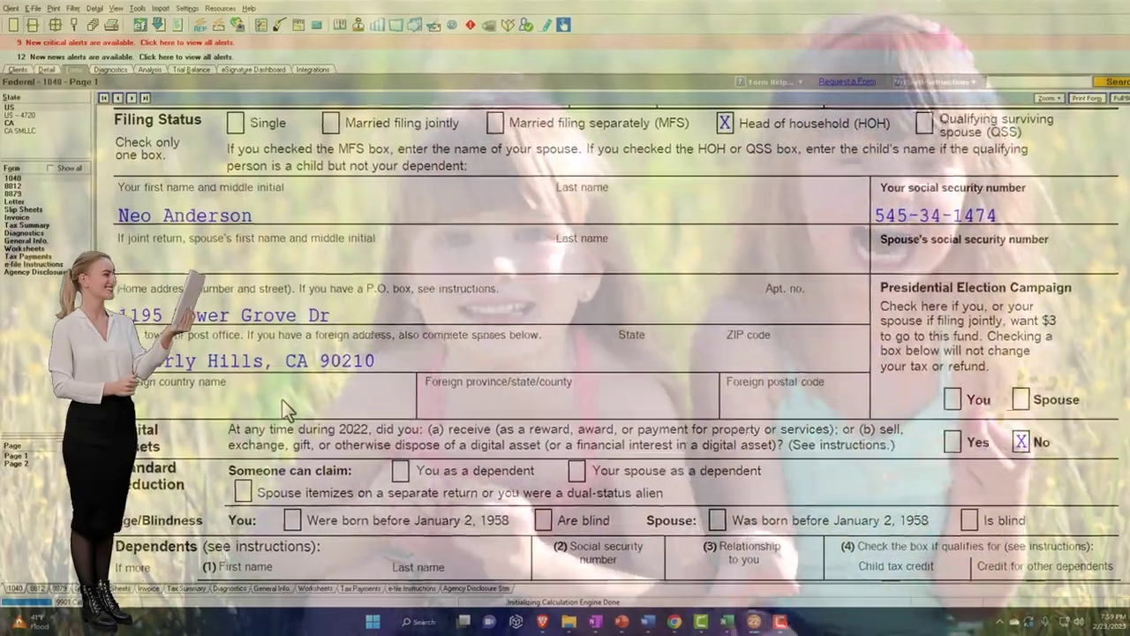
scroll(336, 370, "up", 1)
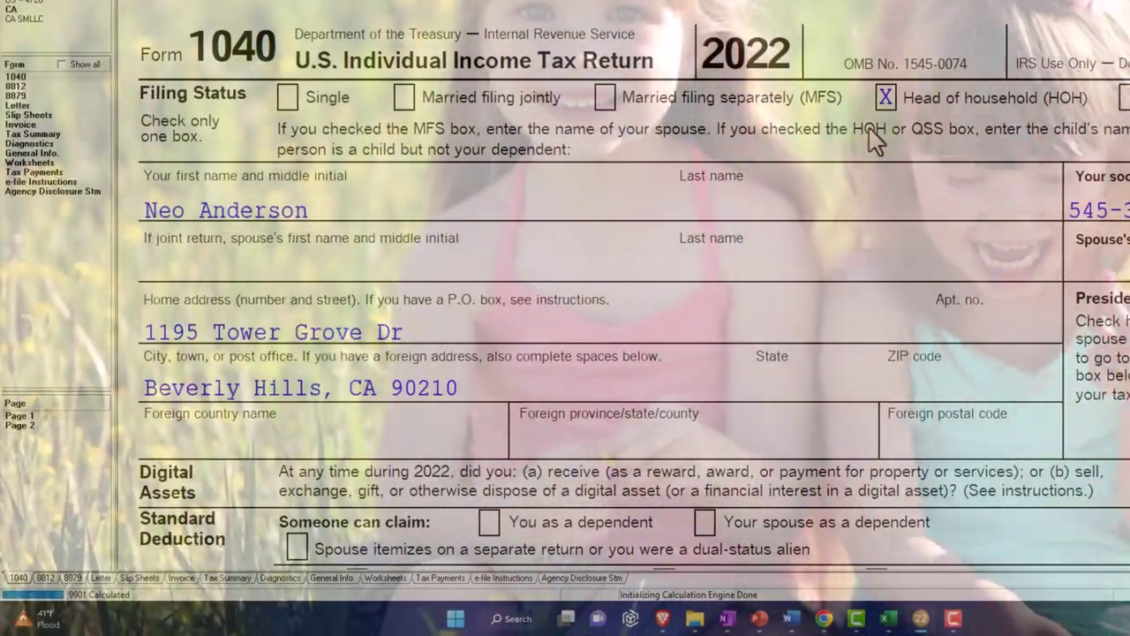
Review the income and standard deduction lines of Form 1040, along with the child tax credit and total tax on page 2
scroll(822, 426, "down", 10)
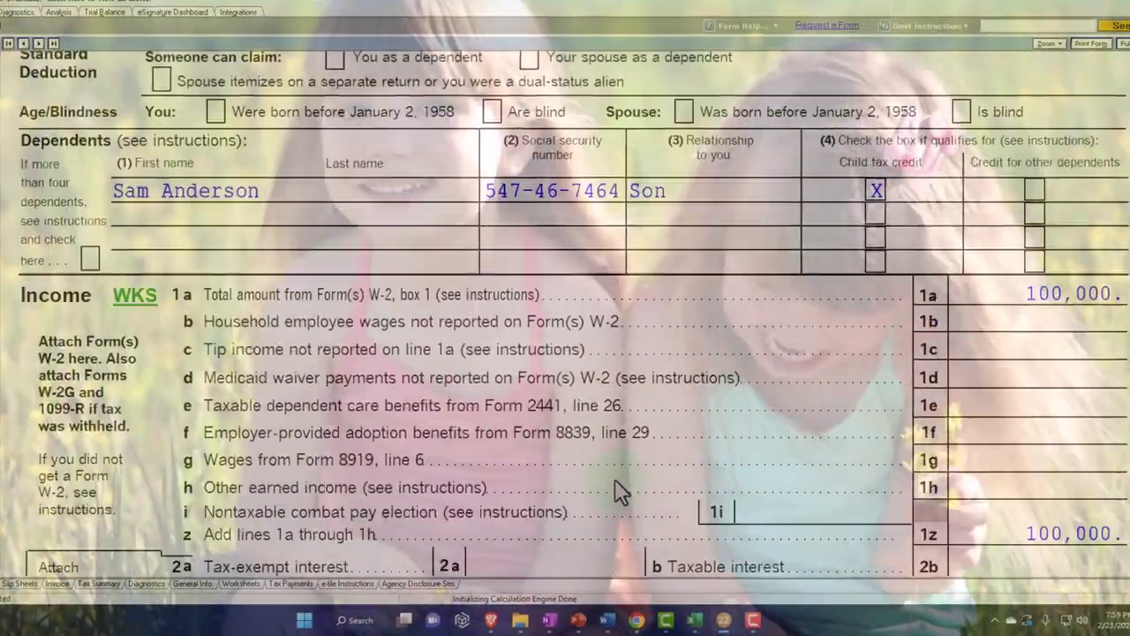
scroll(605, 479, "down", 5)
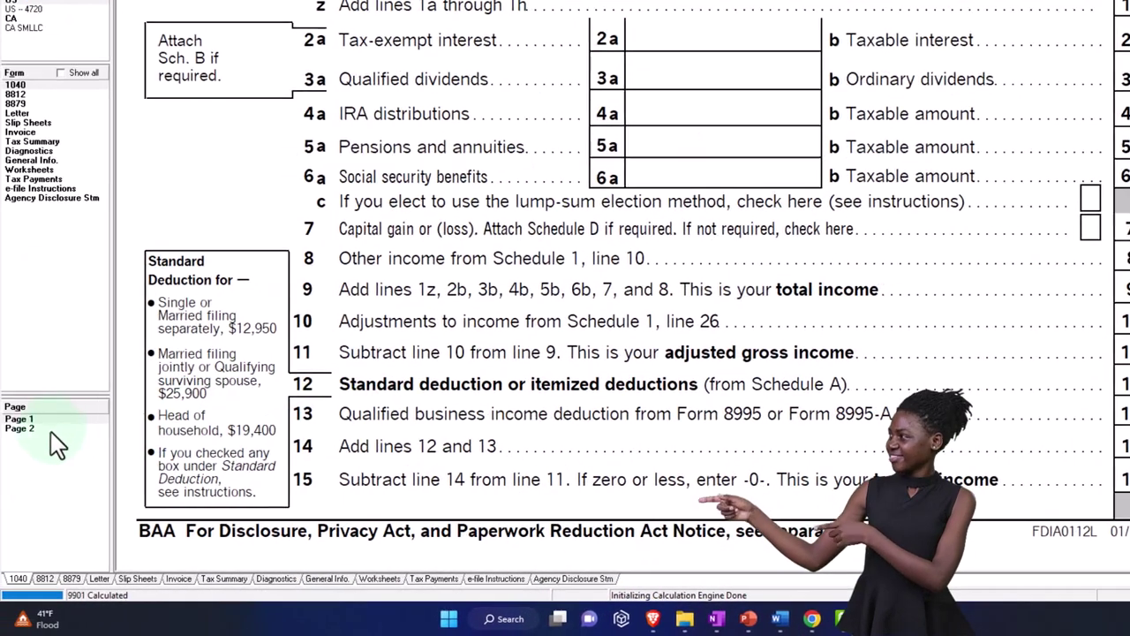
left_click(48, 434)
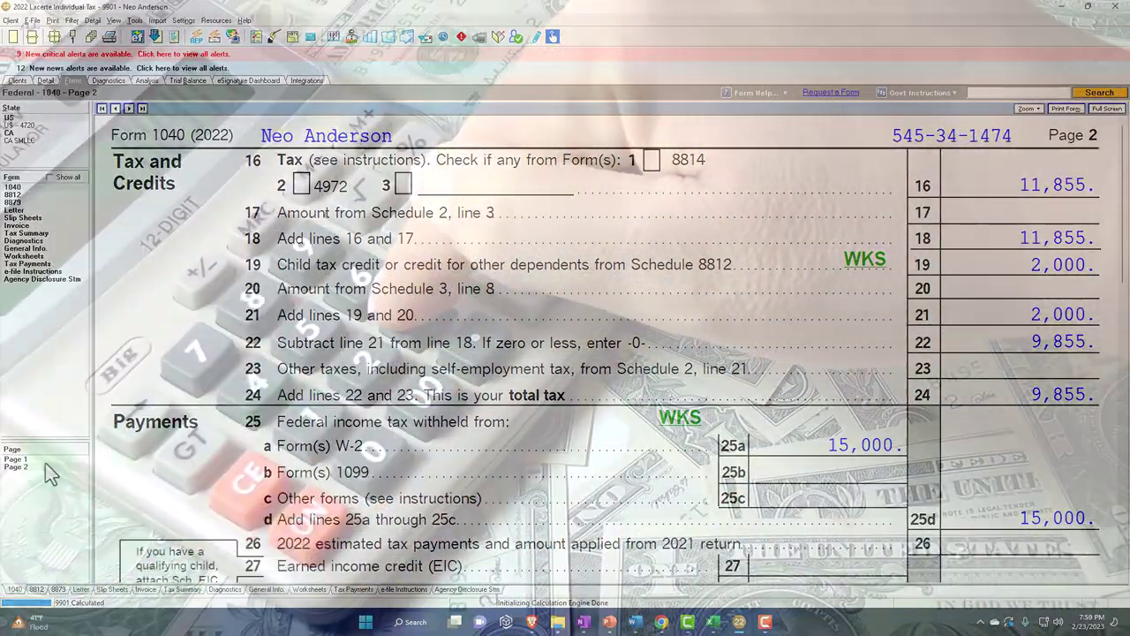
left_click(29, 460)
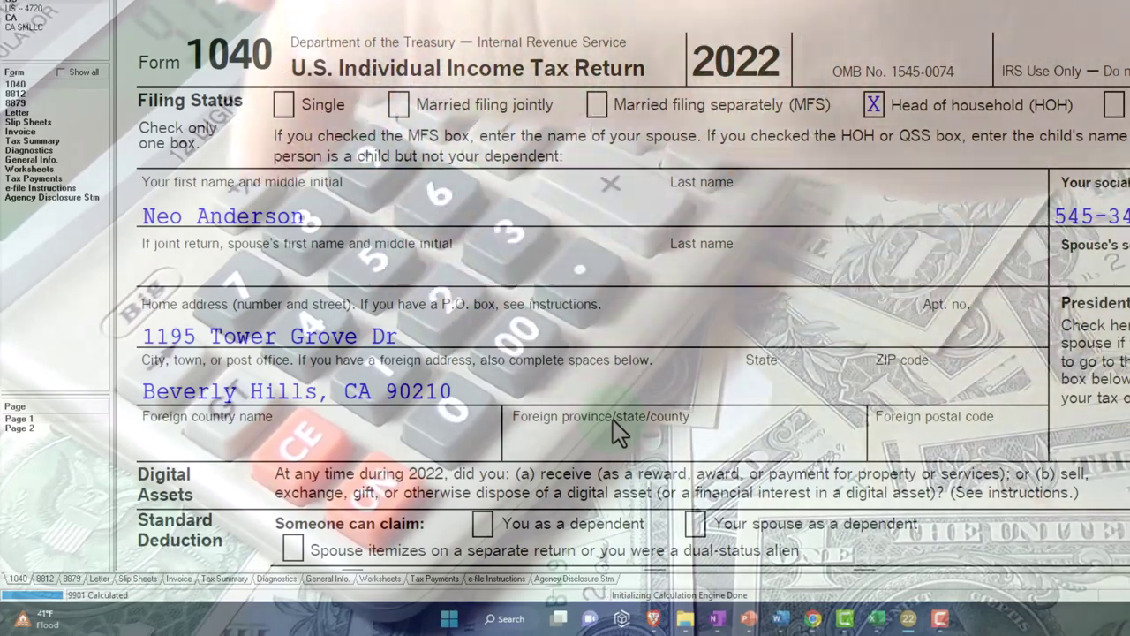
Compare the dependent's child tax credit designation with the head of household filing status on page 1 of Form 1040
scroll(612, 420, "down", 4)
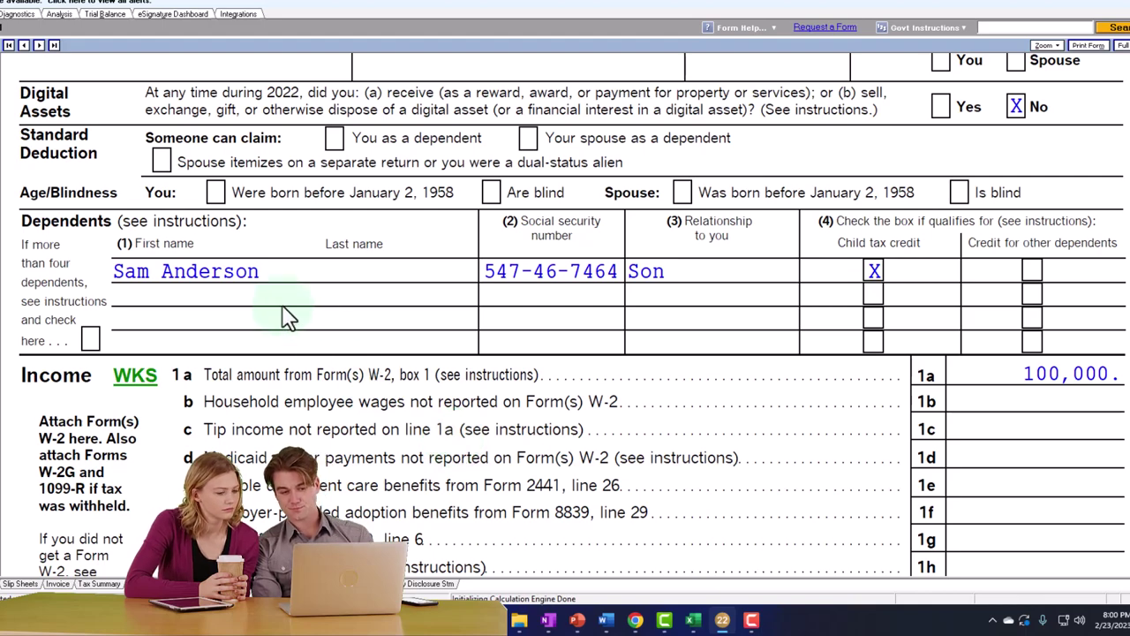
scroll(287, 314, "up", 4)
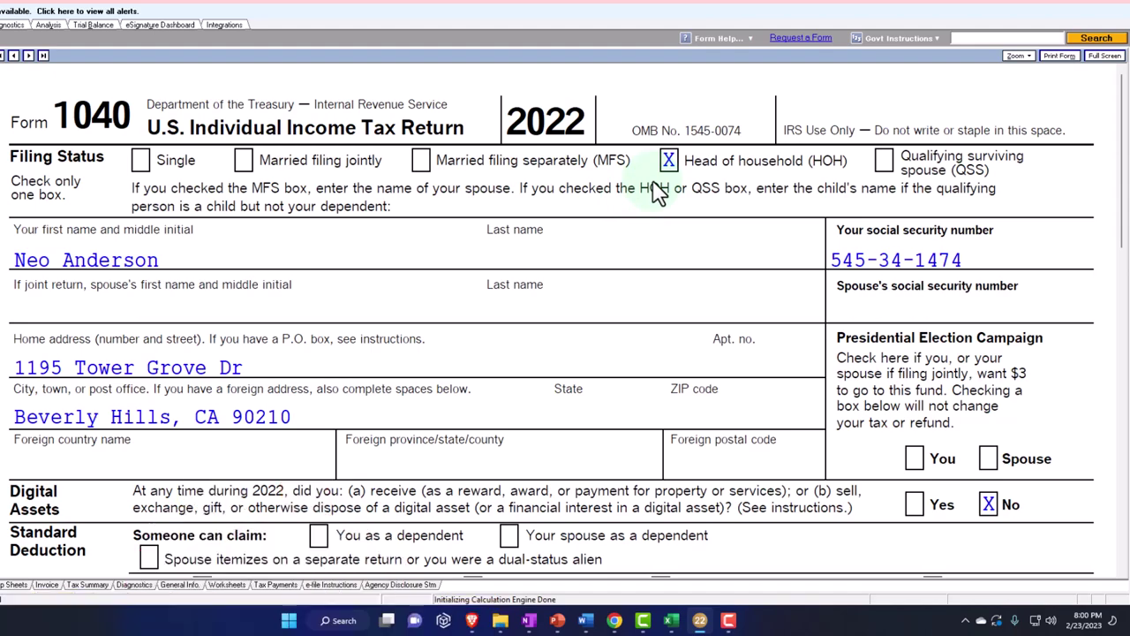
scroll(658, 195, "down", 5)
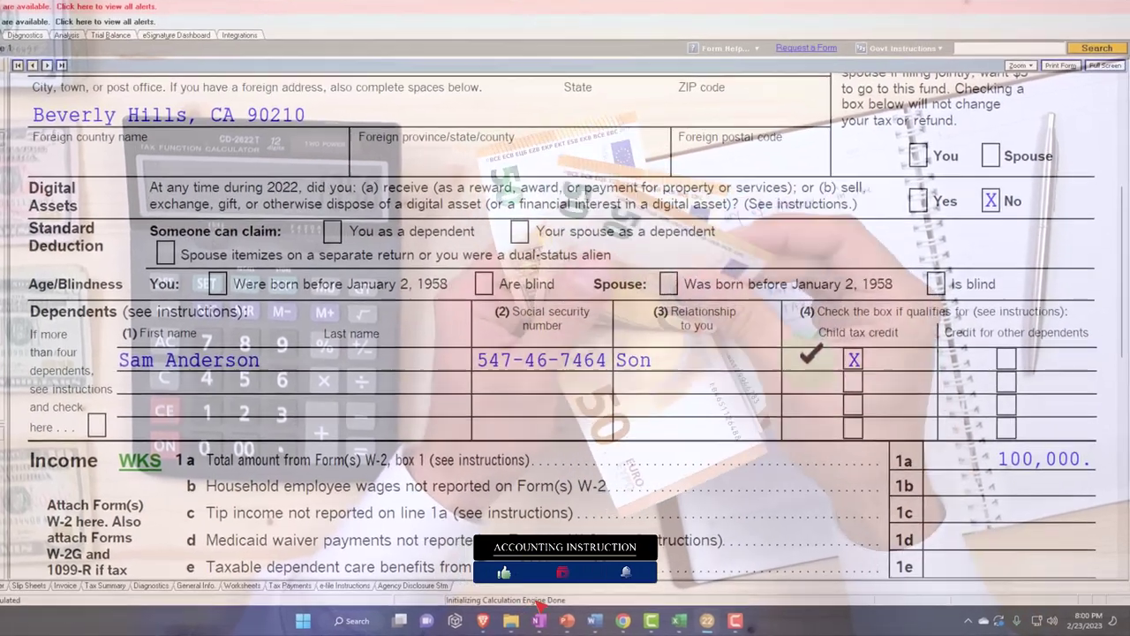
scroll(547, 335, "up", 5)
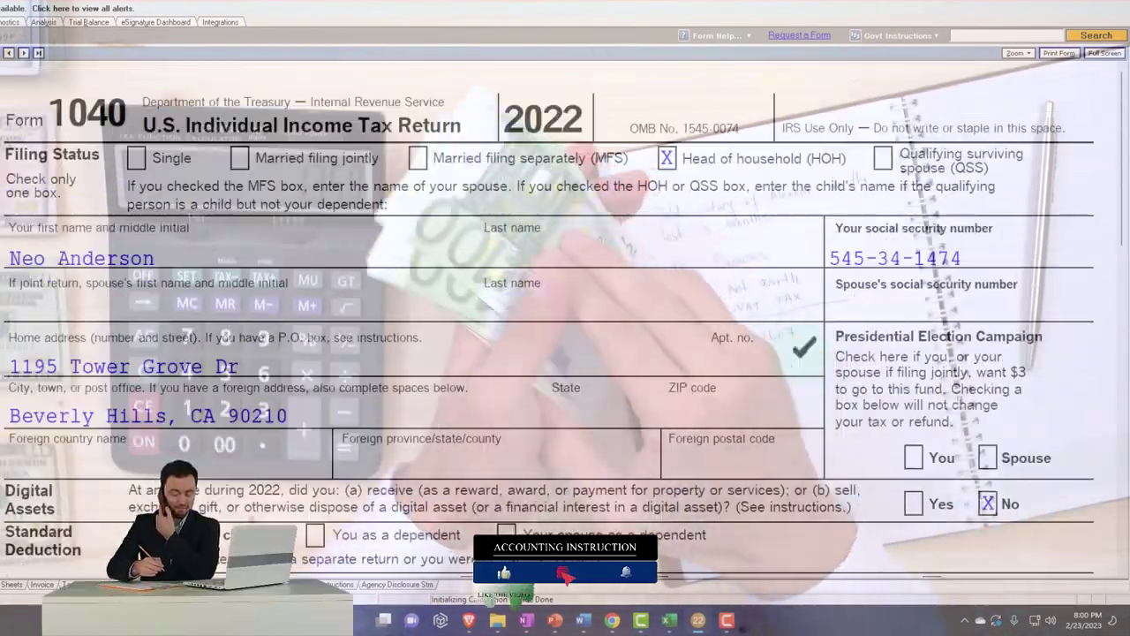
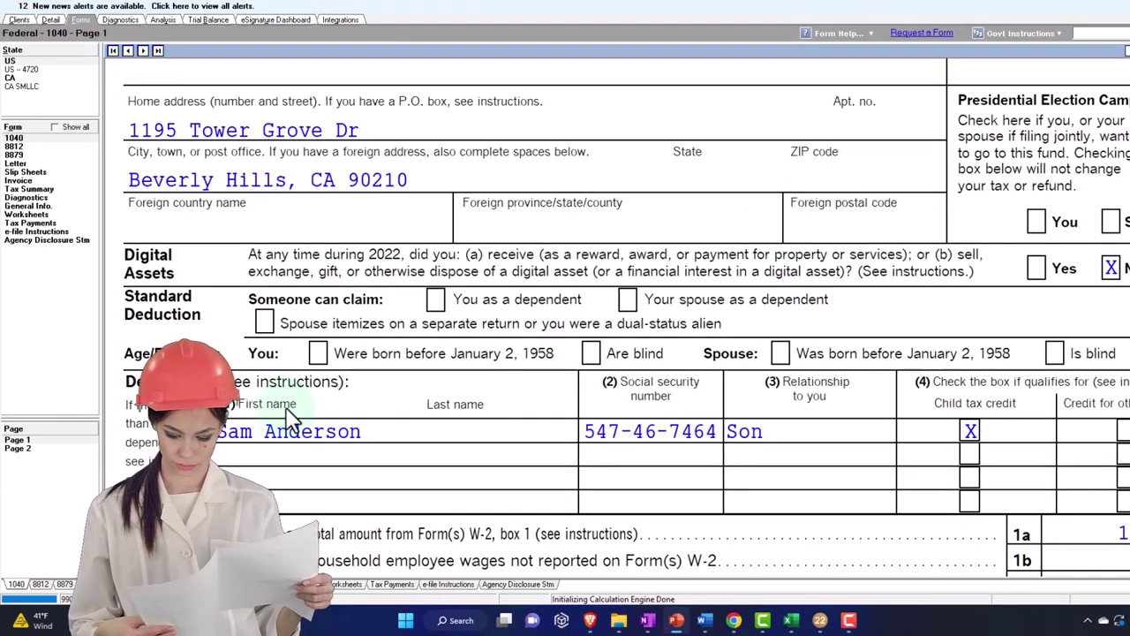
Open the Dependents section of the client's detailed input and remove the son from the return
left_click(55, 20)
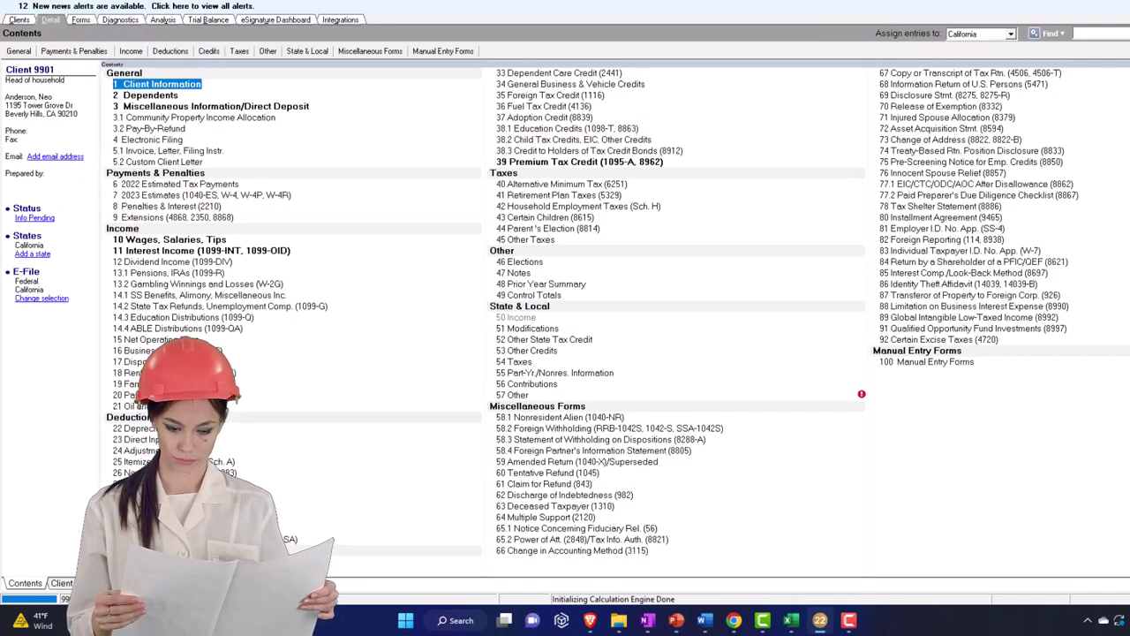
key("Down")
key("Return")
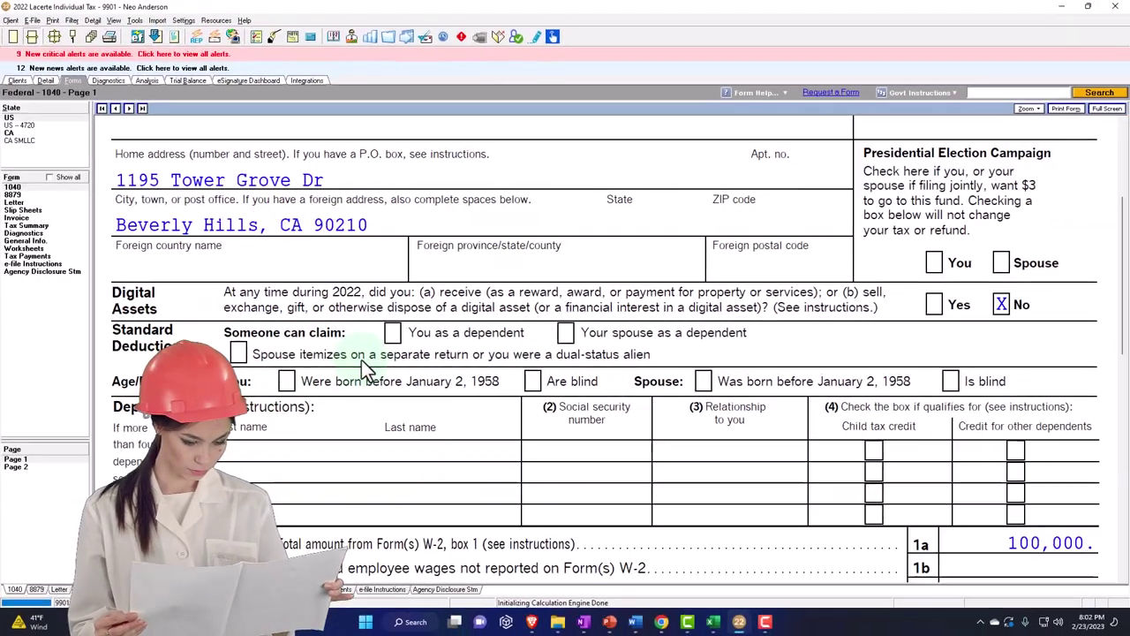
Check the filing status and the dependents table on page 1 of Form 1040 after the dependent's removal
scroll(508, 409, "up", 3)
scroll(364, 368, "up", 2)
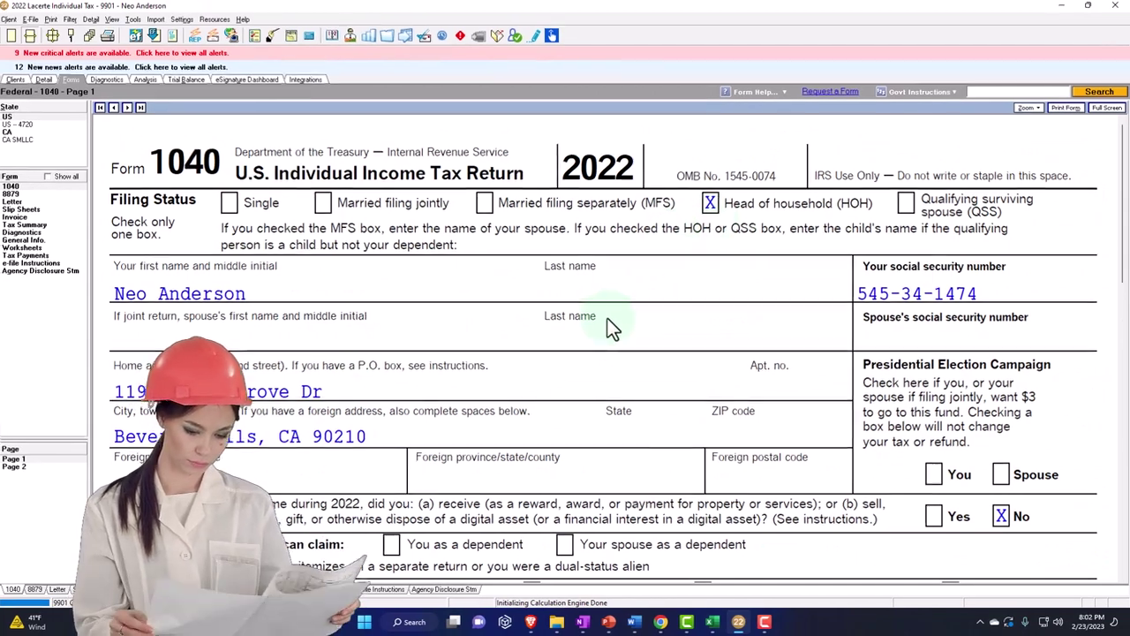
scroll(609, 319, "down", 6)
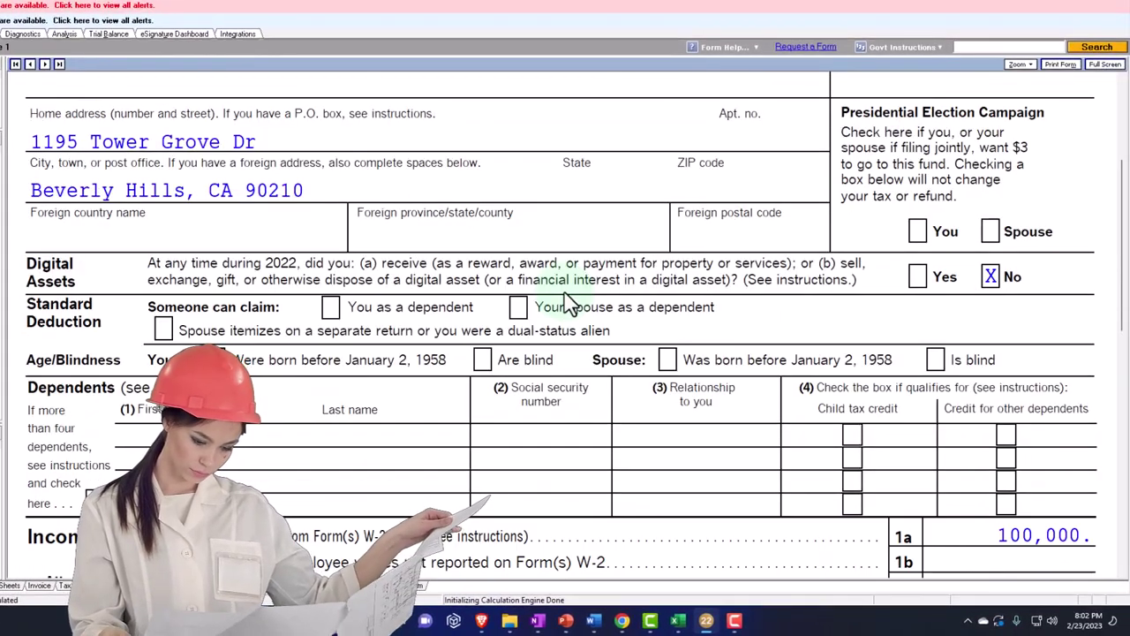
Compare the head of household status and the qualifying child's name with the Dependents table on page 1 of Form 1040
left_click(570, 304)
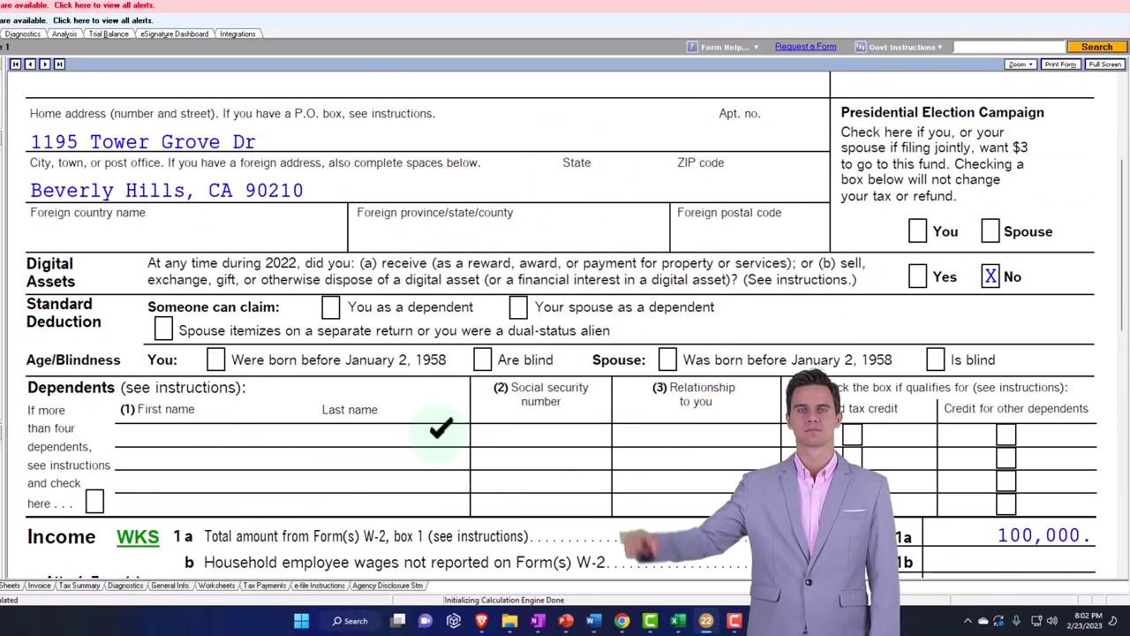
scroll(439, 446, "up", 3)
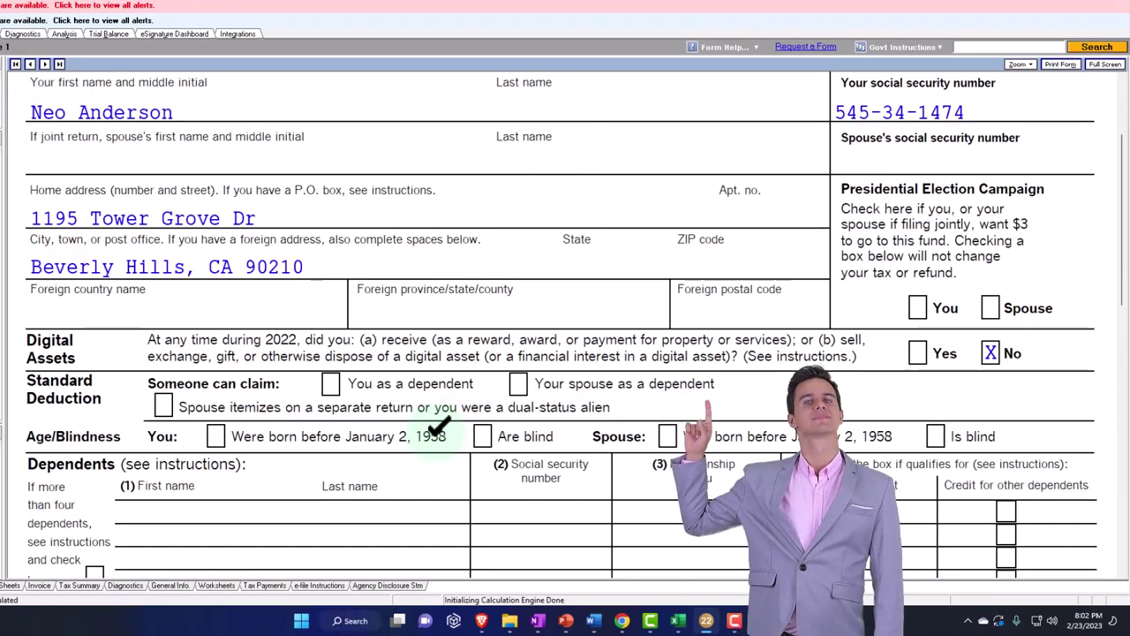
left_click(448, 177)
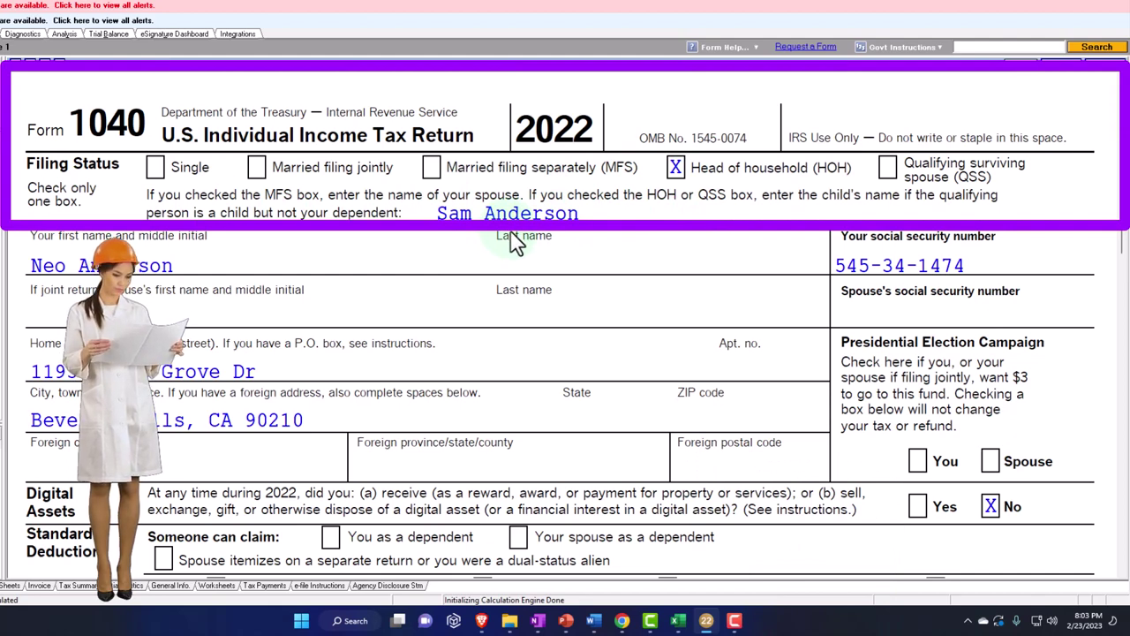
scroll(517, 243, "down", 3)
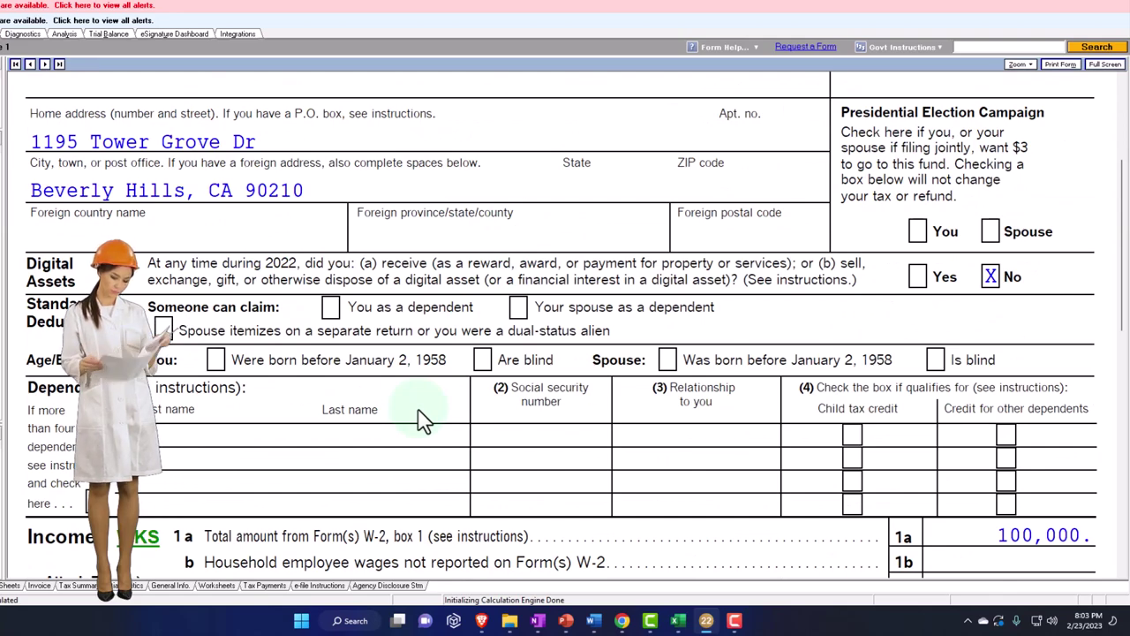
scroll(422, 419, "up", 2)
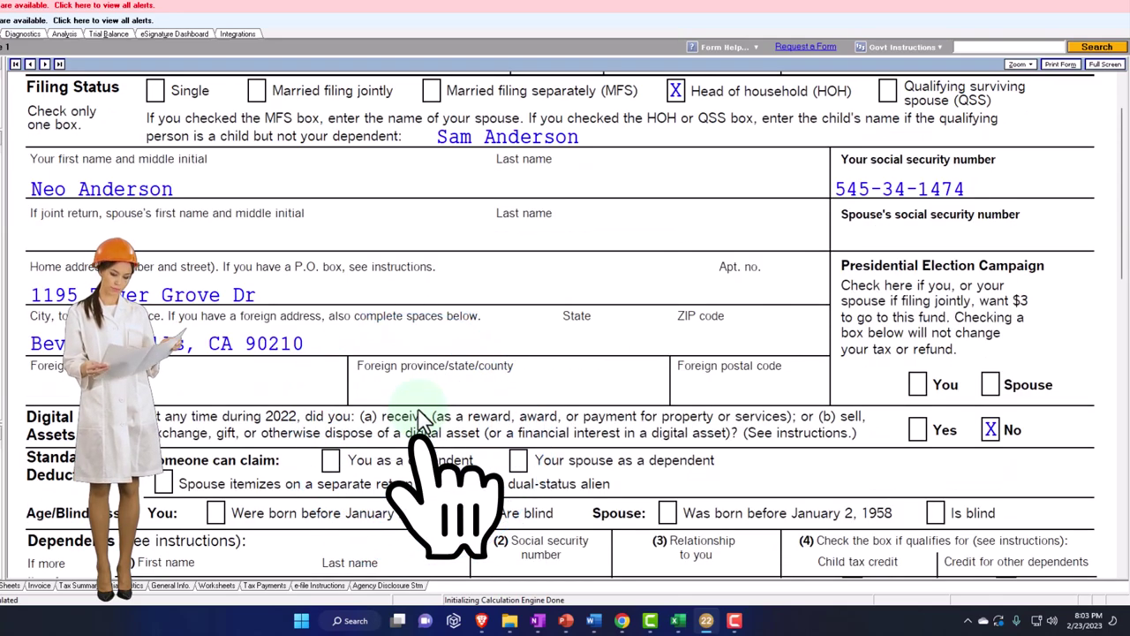
scroll(422, 419, "up", 1)
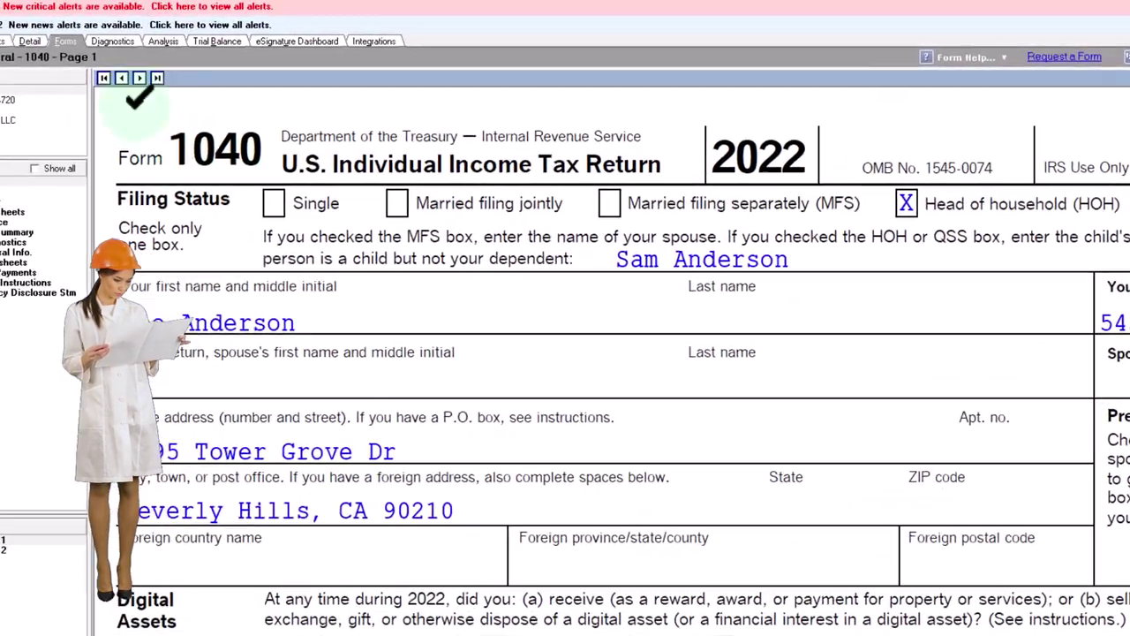
Delete the son's entry from the dependent information in the client's detailed input and confirm the deletion
left_click(36, 42)
left_click(12, 131)
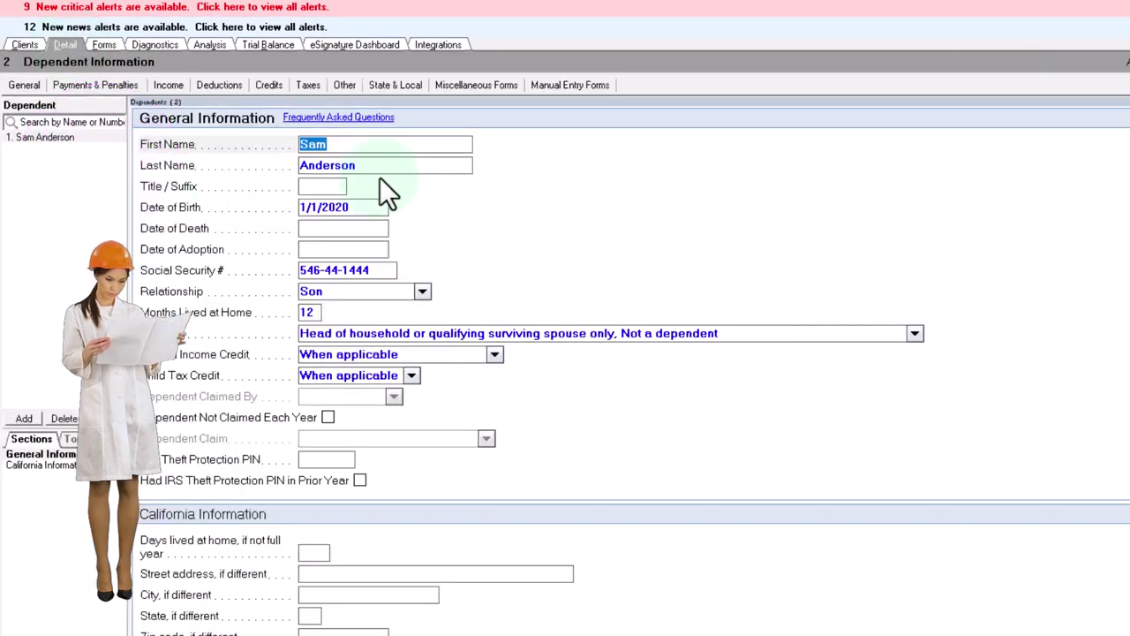
left_click(71, 420)
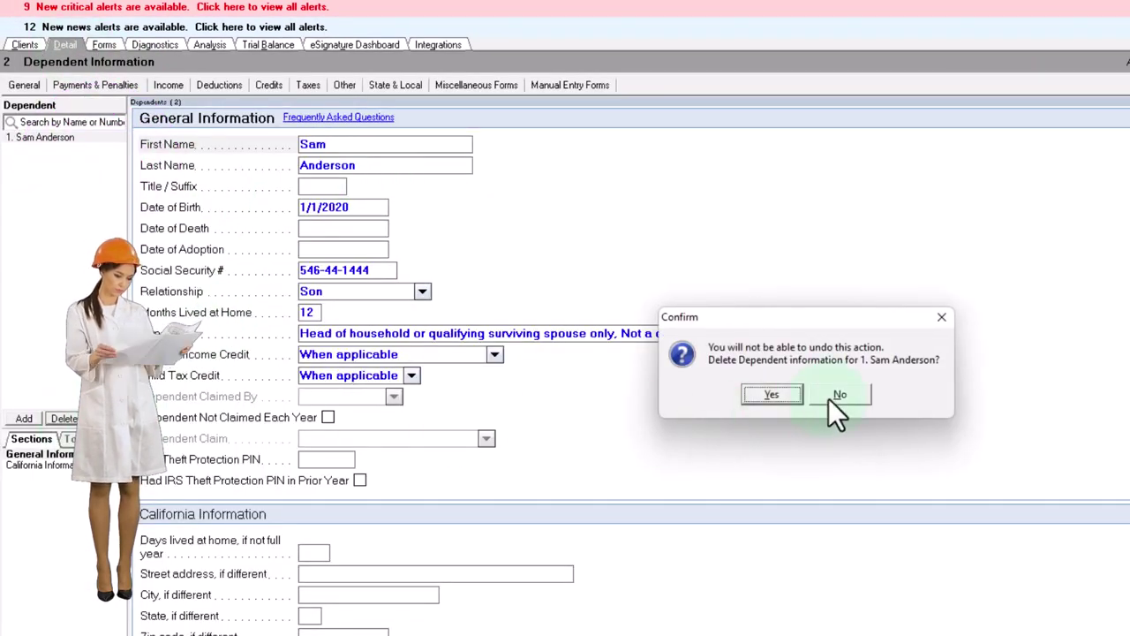
left_click(771, 396)
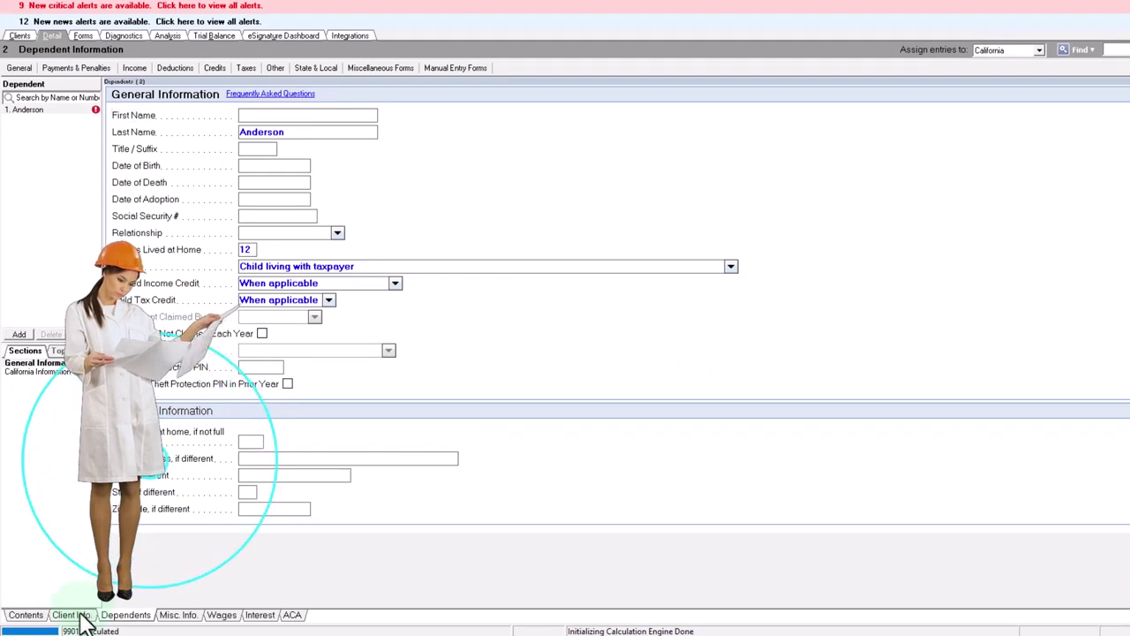
Set the filing status in the client information to Single
left_click(78, 616)
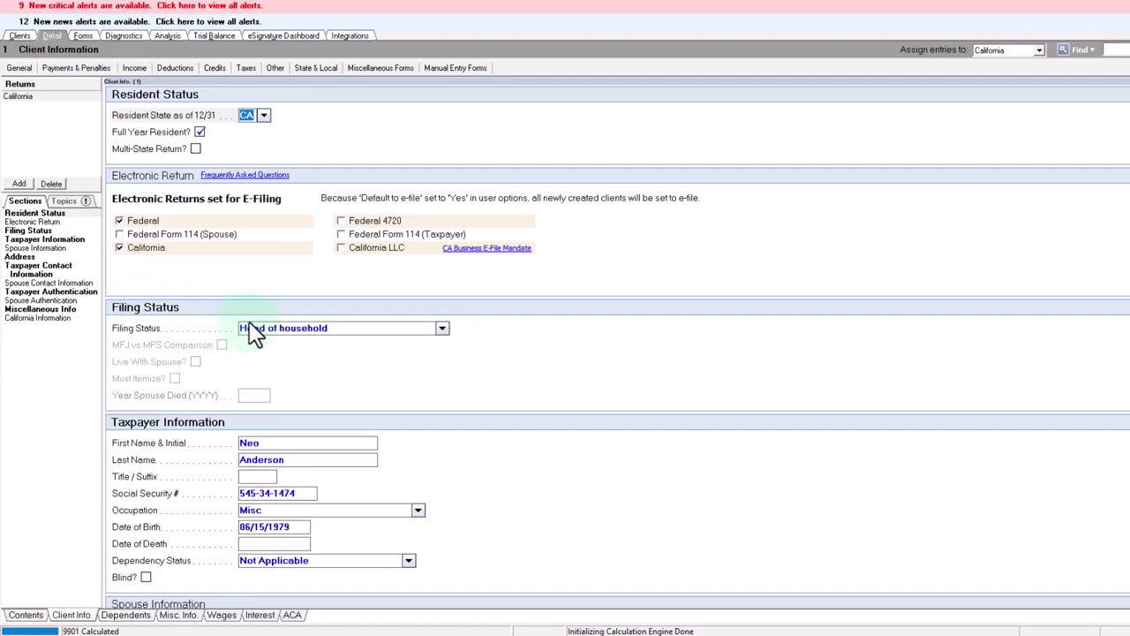
left_click(440, 328)
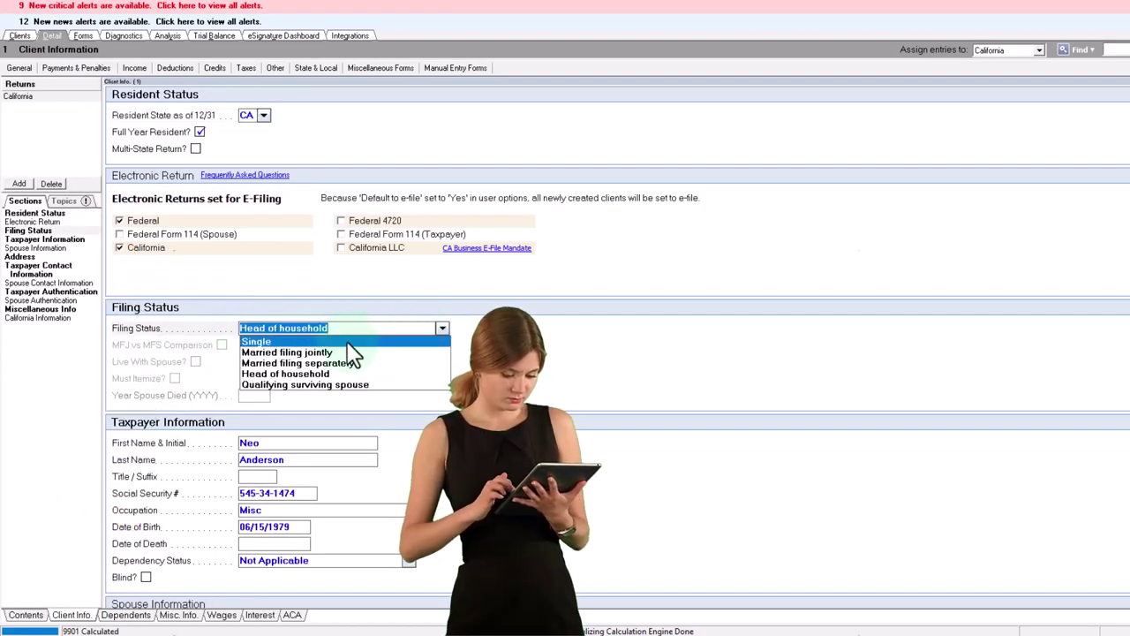
left_click(256, 340)
left_click(100, 100)
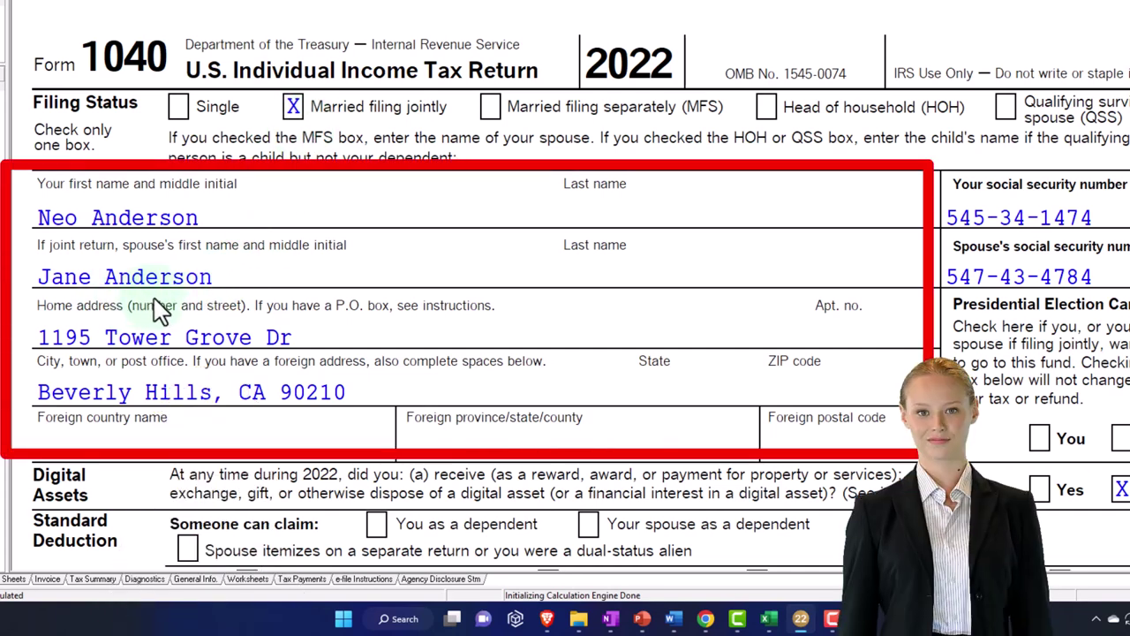
Review the married filing jointly return on Form 1040: spouse details, dependents, standard deduction, and the tax and credits on page 2
left_click(904, 269)
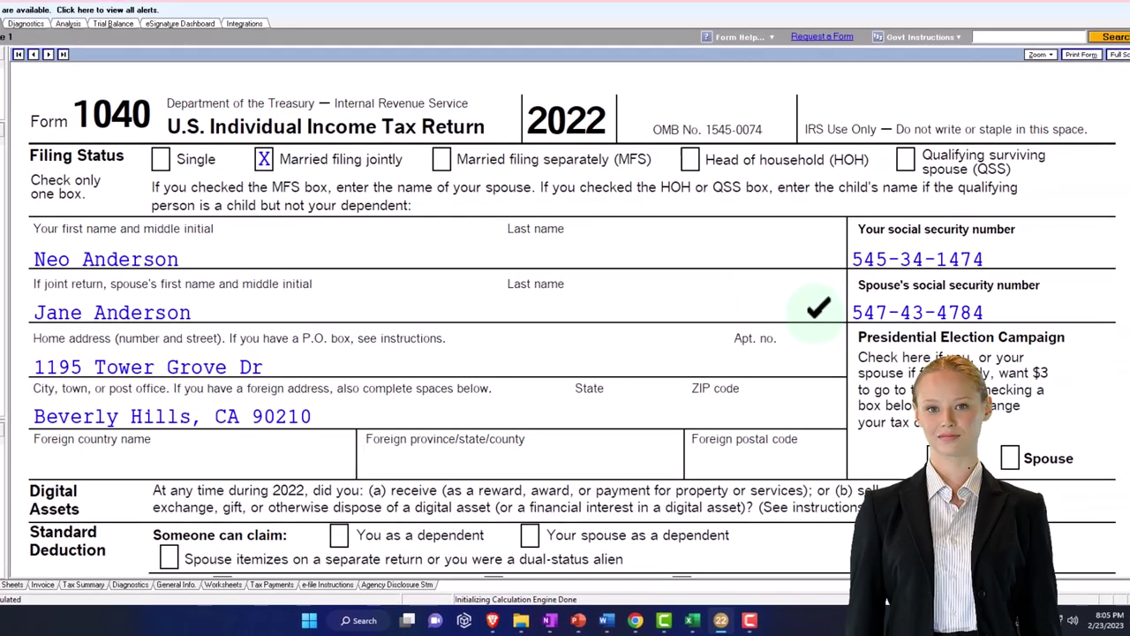
scroll(874, 284, "down", 5)
scroll(819, 323, "down", 10)
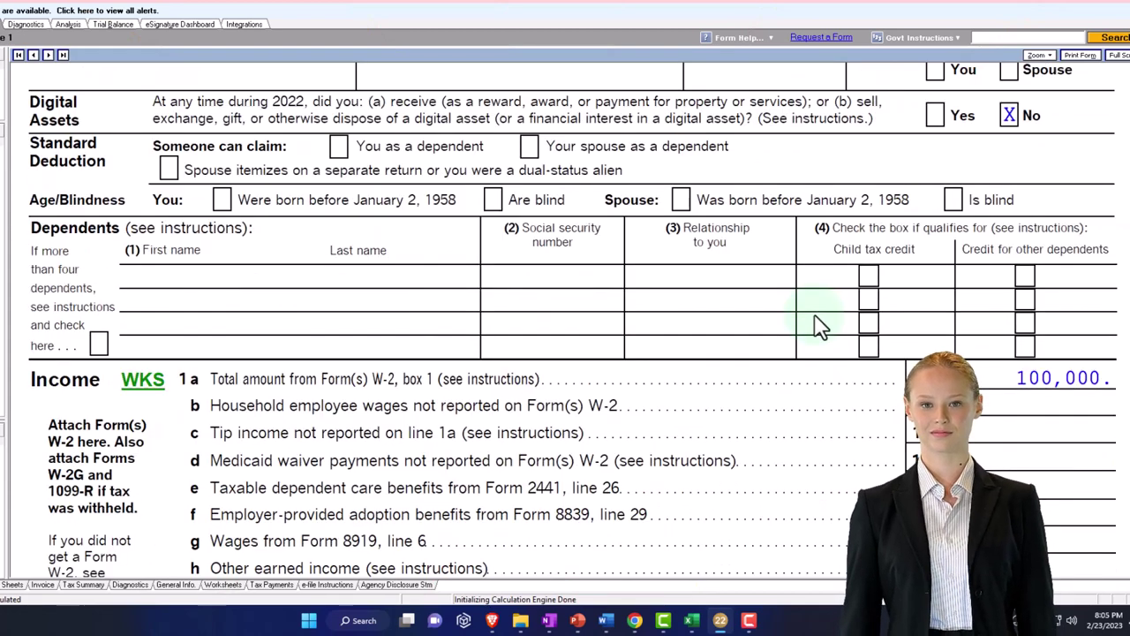
scroll(819, 324, "down", 4)
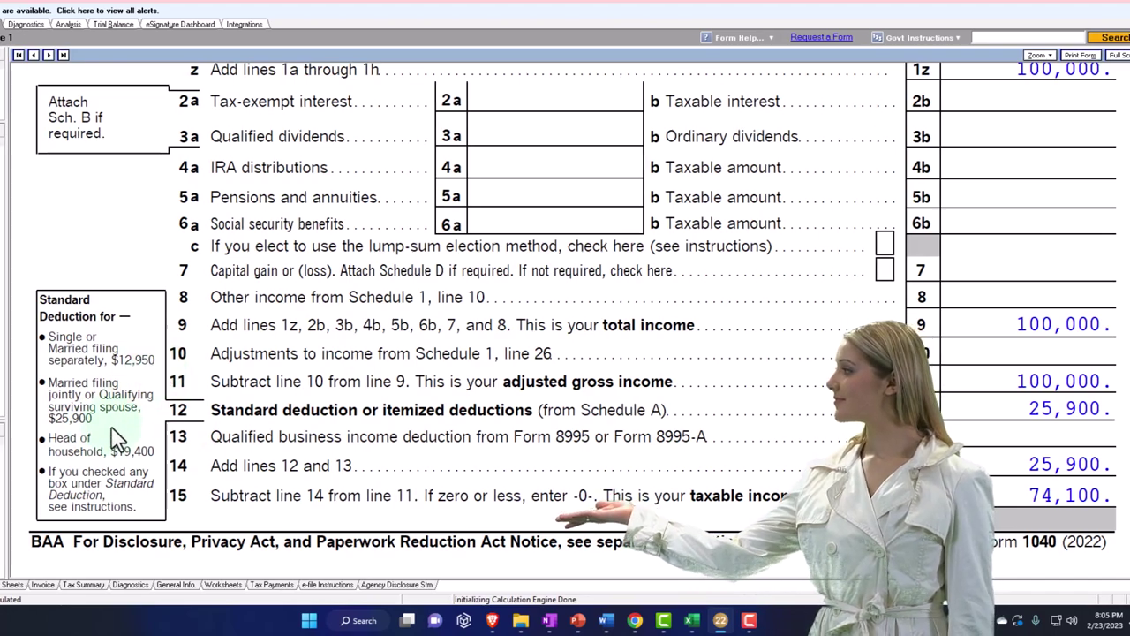
left_click(64, 450)
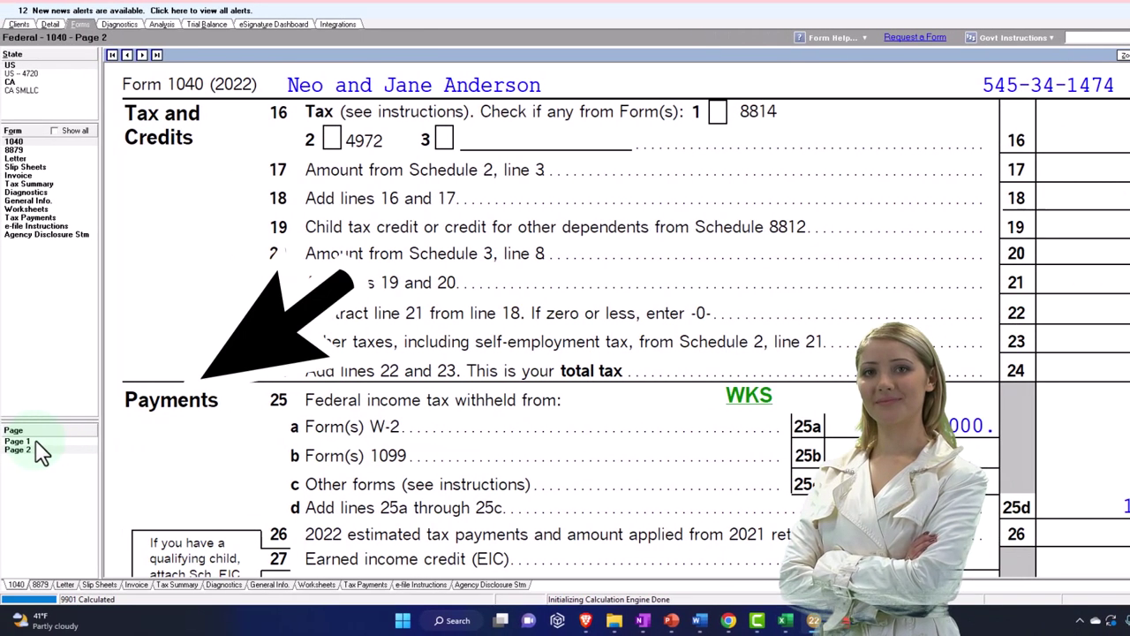
left_click(18, 441)
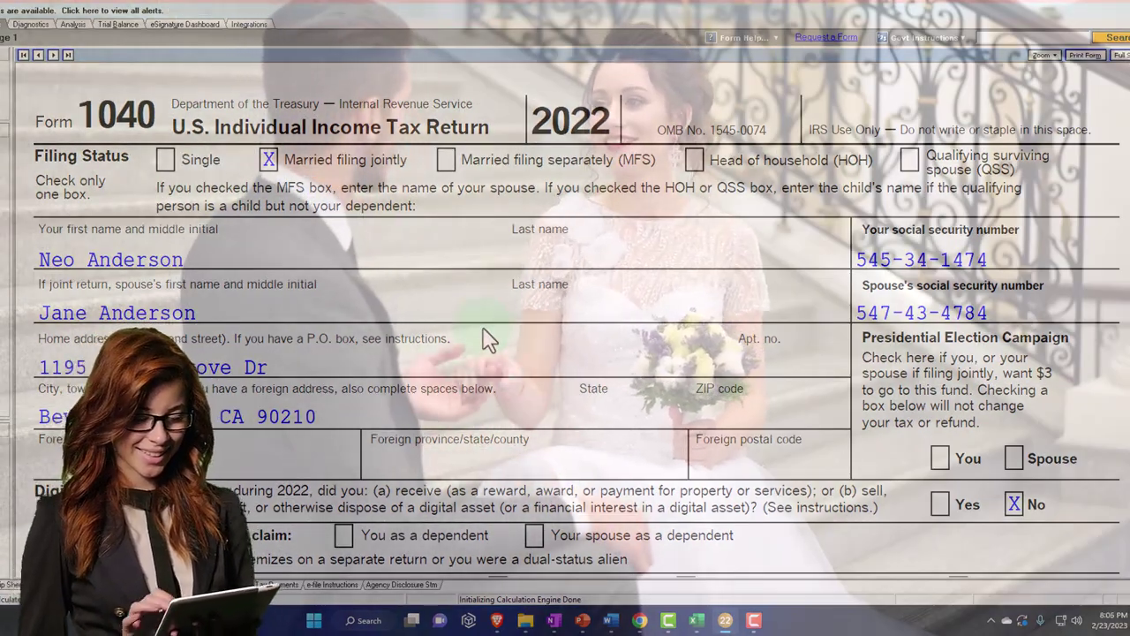
scroll(490, 340, "down", 5)
scroll(489, 334, "up", 5)
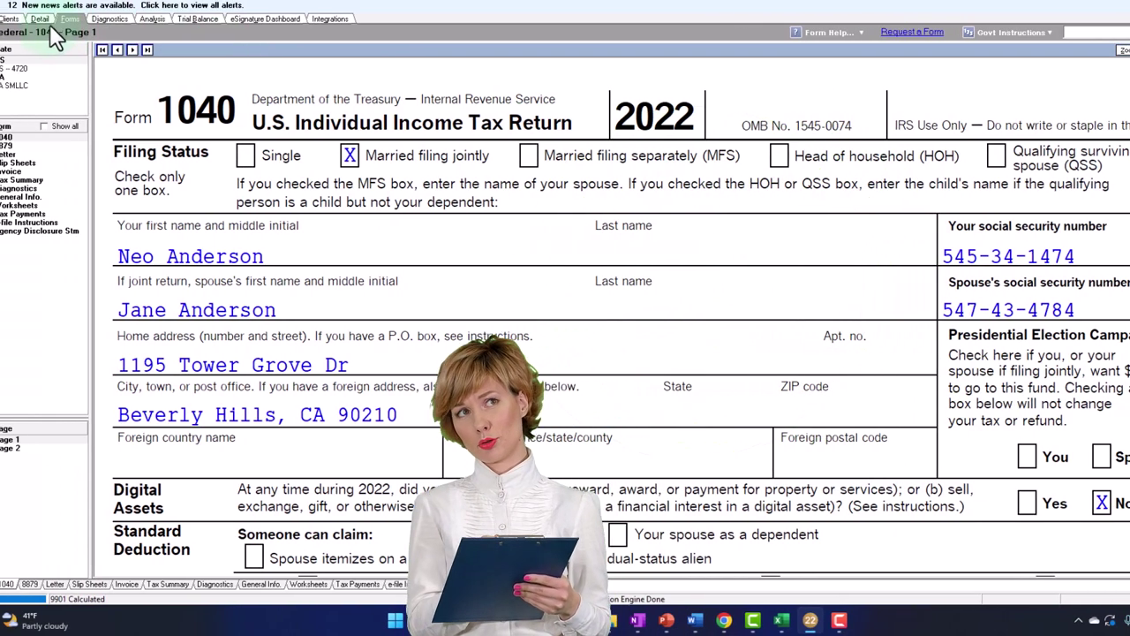
Change the filing status in the client information to Married filing separately
left_click(51, 19)
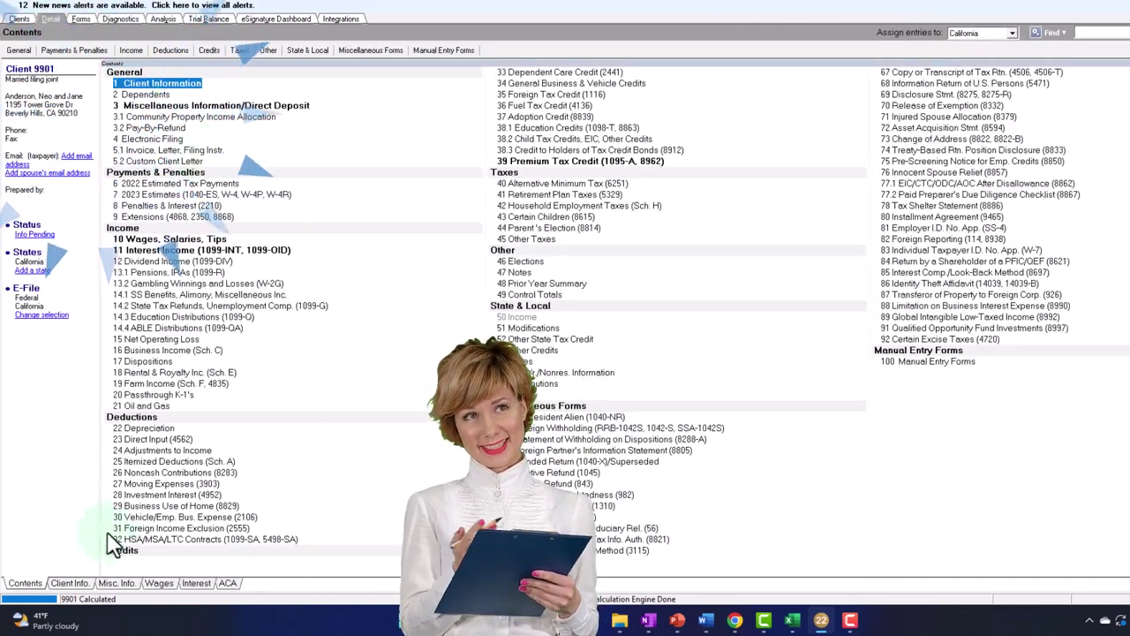
left_click(76, 583)
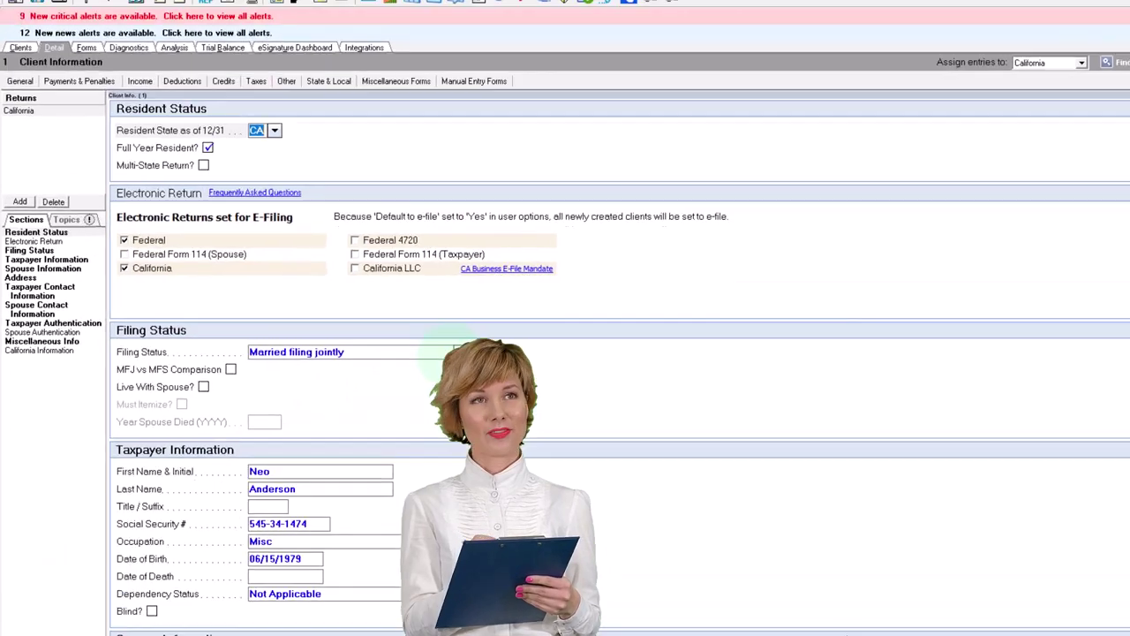
left_click(430, 303)
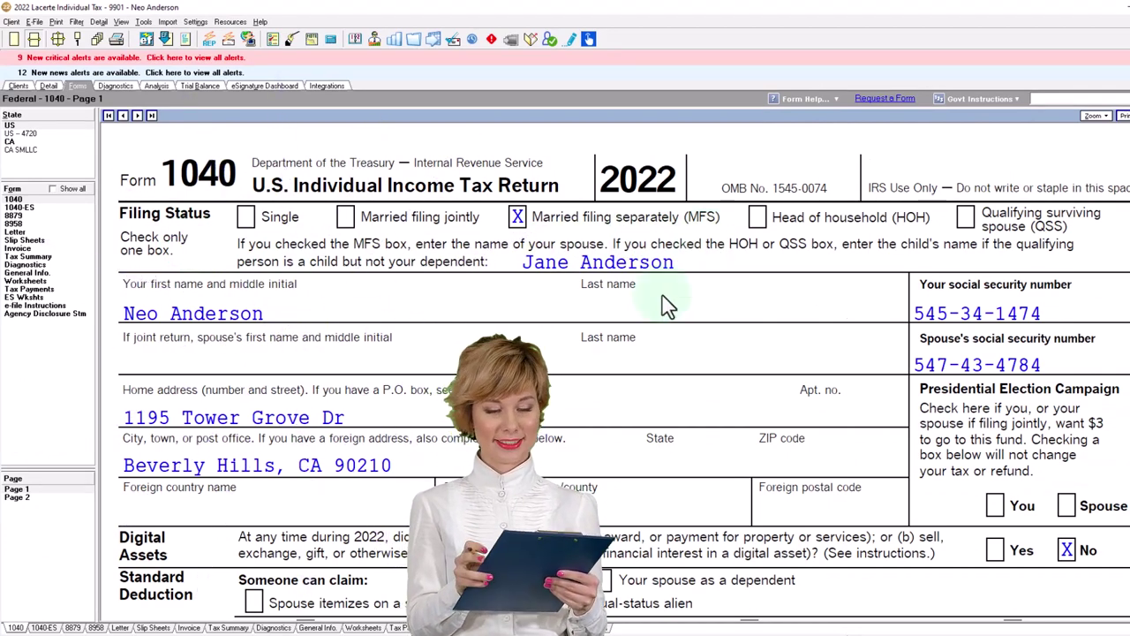
Review the married filing separately return on page 1 of Form 1040, from the spouse's name to the standard deduction and taxable income
scroll(666, 305, "down", 2)
scroll(606, 330, "up", 1)
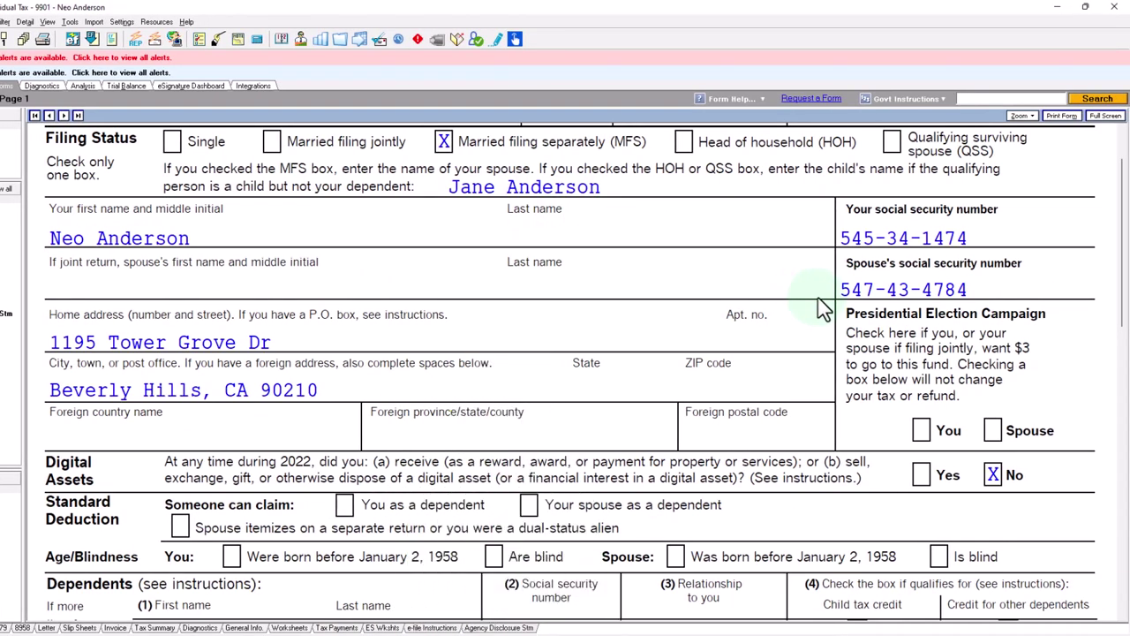
scroll(821, 309, "up", 2)
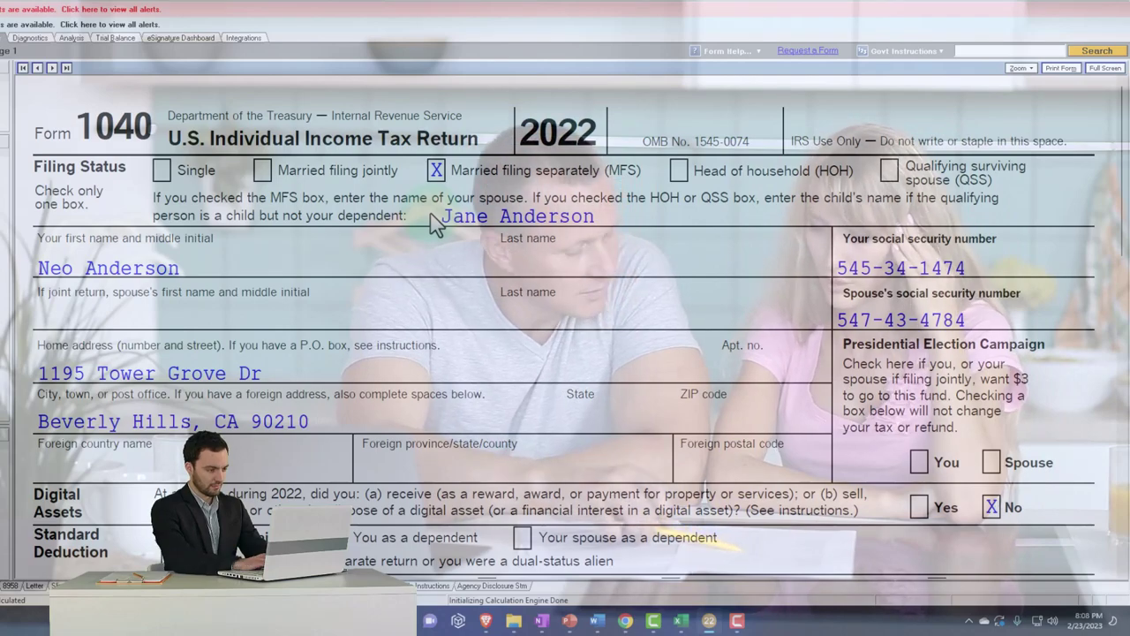
scroll(446, 340, "down", 15)
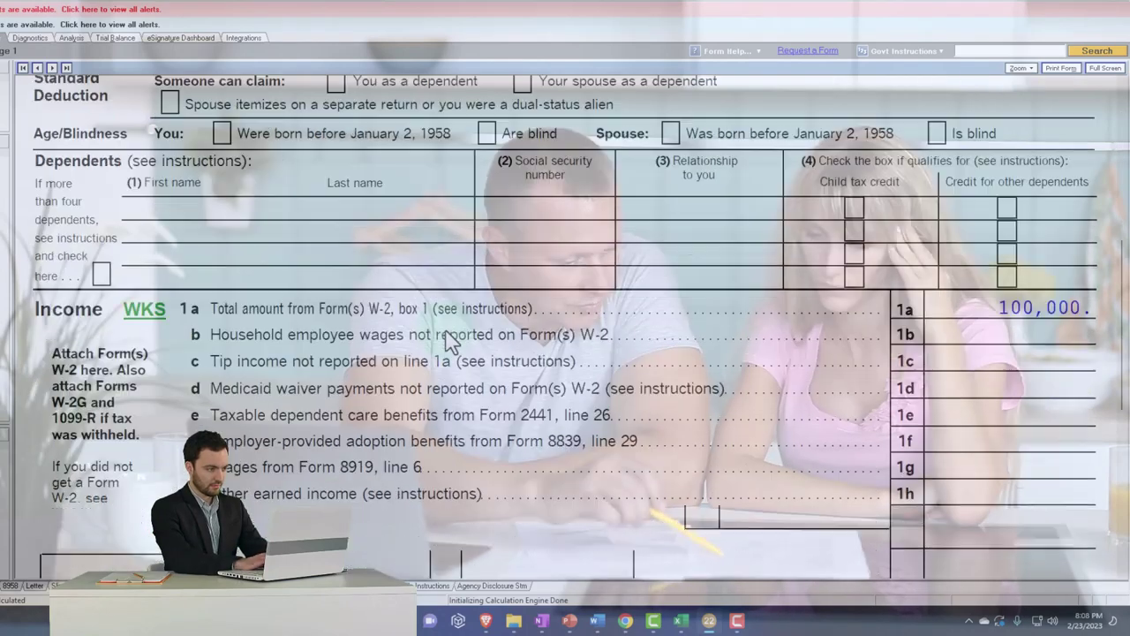
scroll(446, 340, "down", 3)
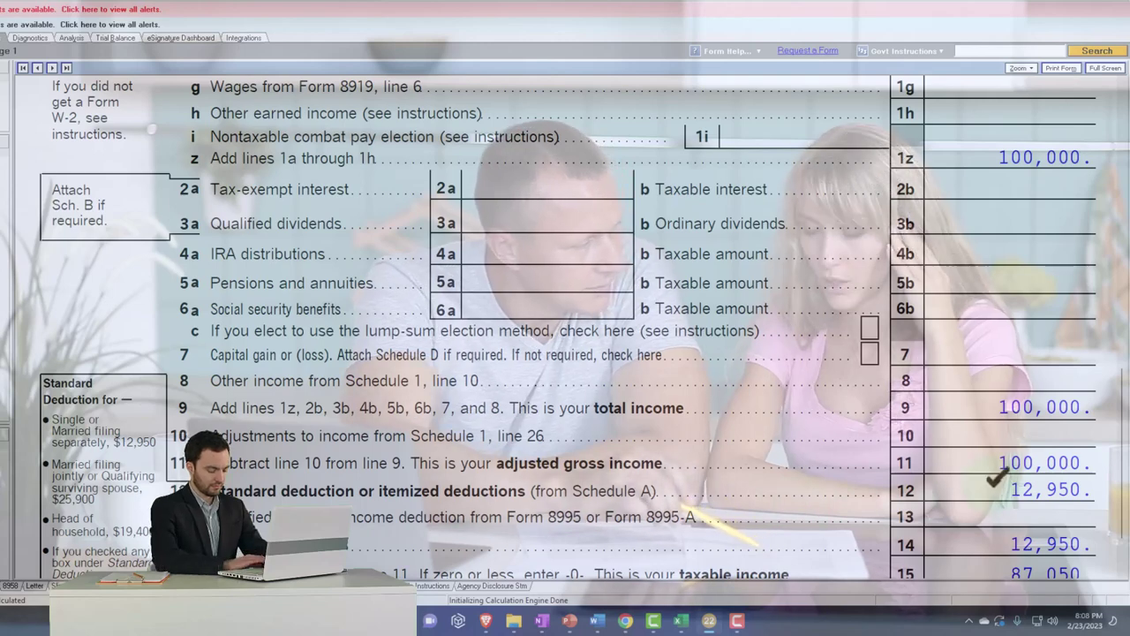
scroll(565, 327, "down", 3)
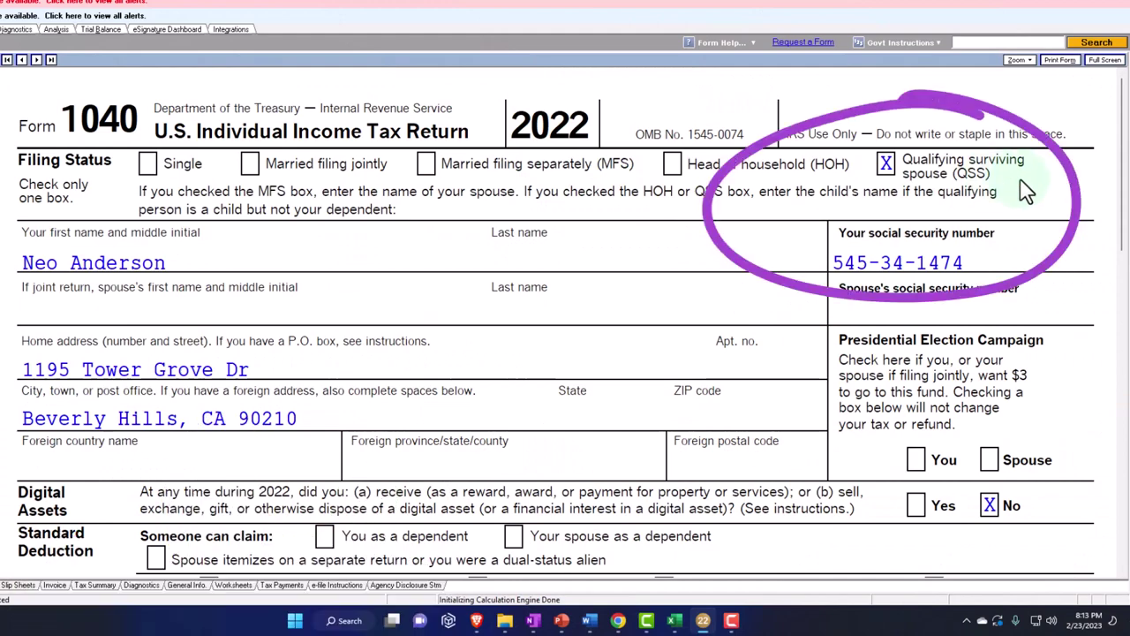
Compare the qualifying surviving spouse status with the son's entry in the Dependents table on page 1 of Form 1040
scroll(619, 333, "down", 5)
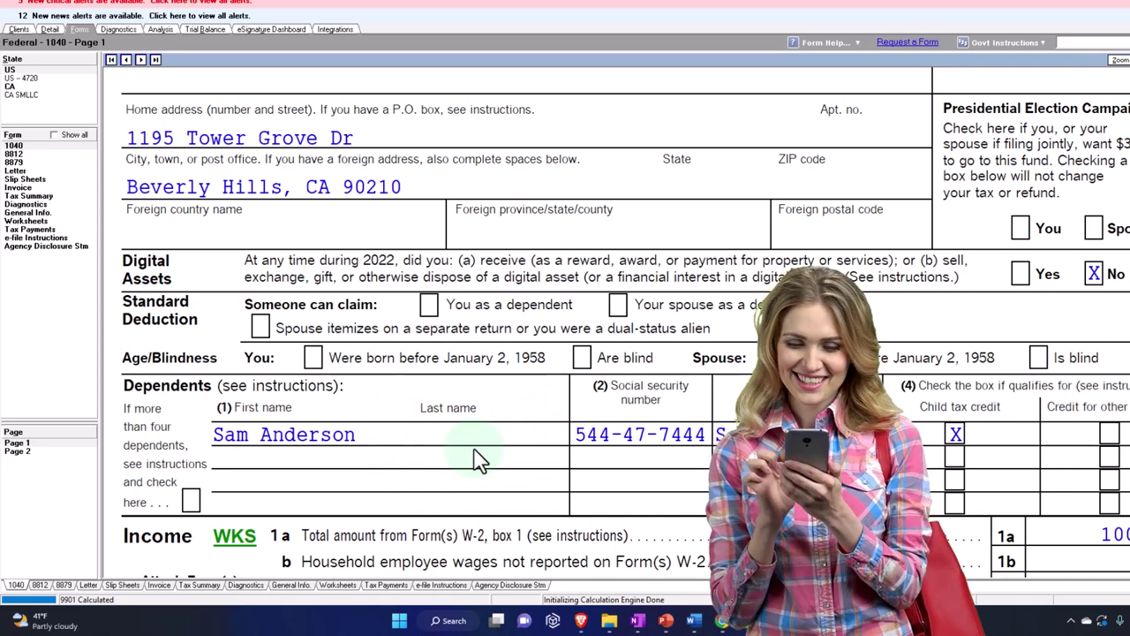
scroll(474, 456, "up", 3)
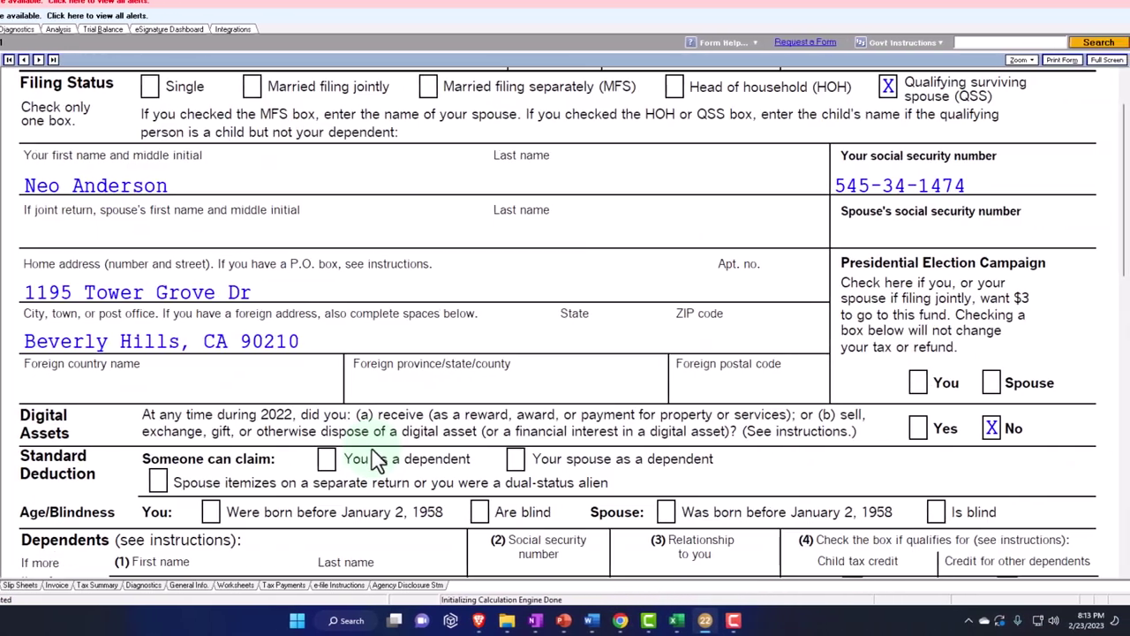
scroll(376, 460, "up", 2)
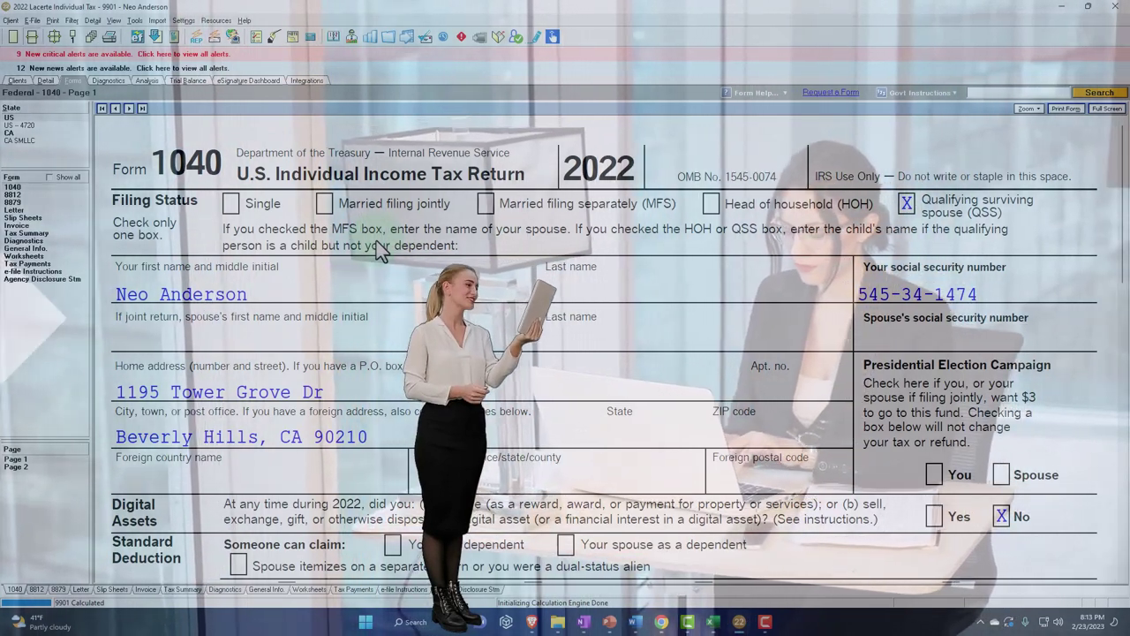
scroll(380, 250, "down", 4)
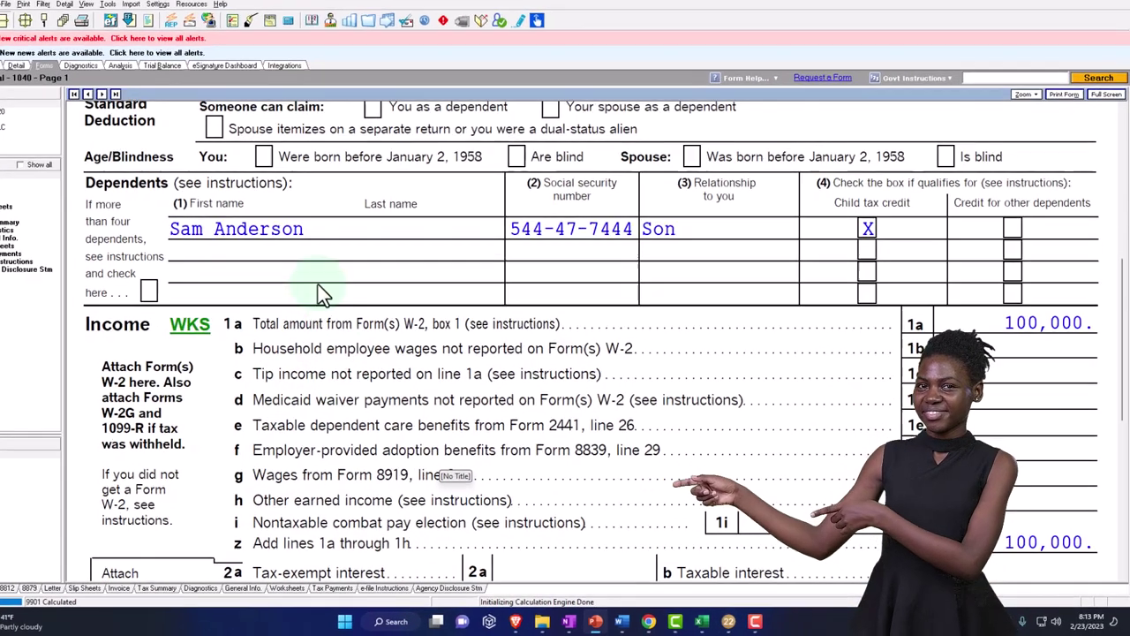
scroll(265, 285, "up", 5)
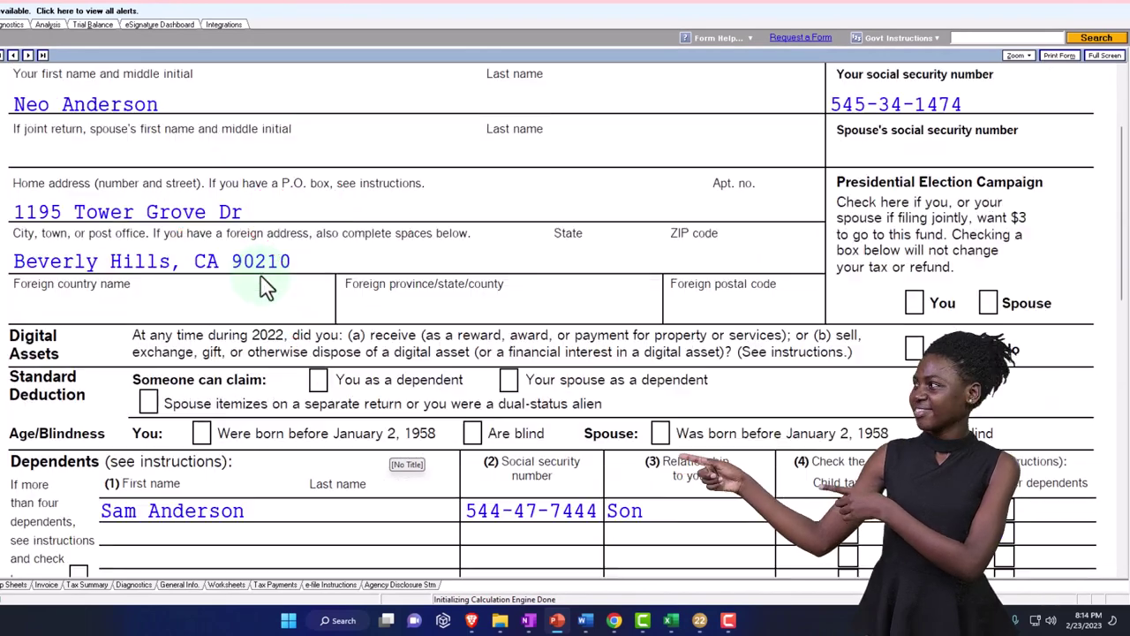
scroll(265, 286, "up", 2)
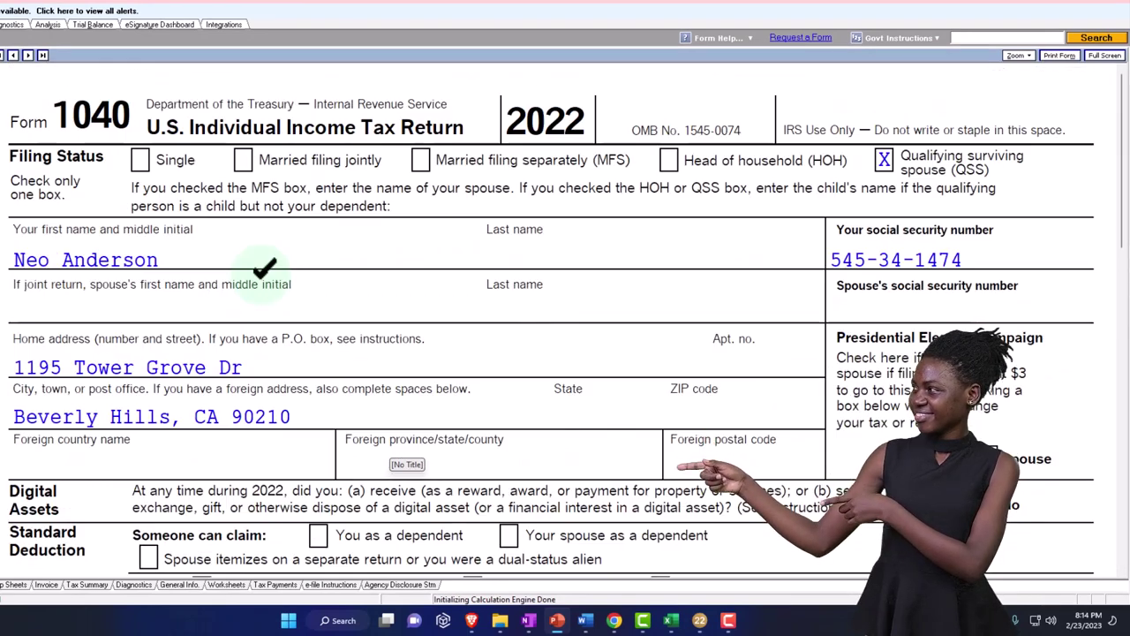
Check the qualifying surviving spouse's standard deduction and taxable income, plus the child tax credit and total tax on page 2
scroll(190, 238, "down", 10)
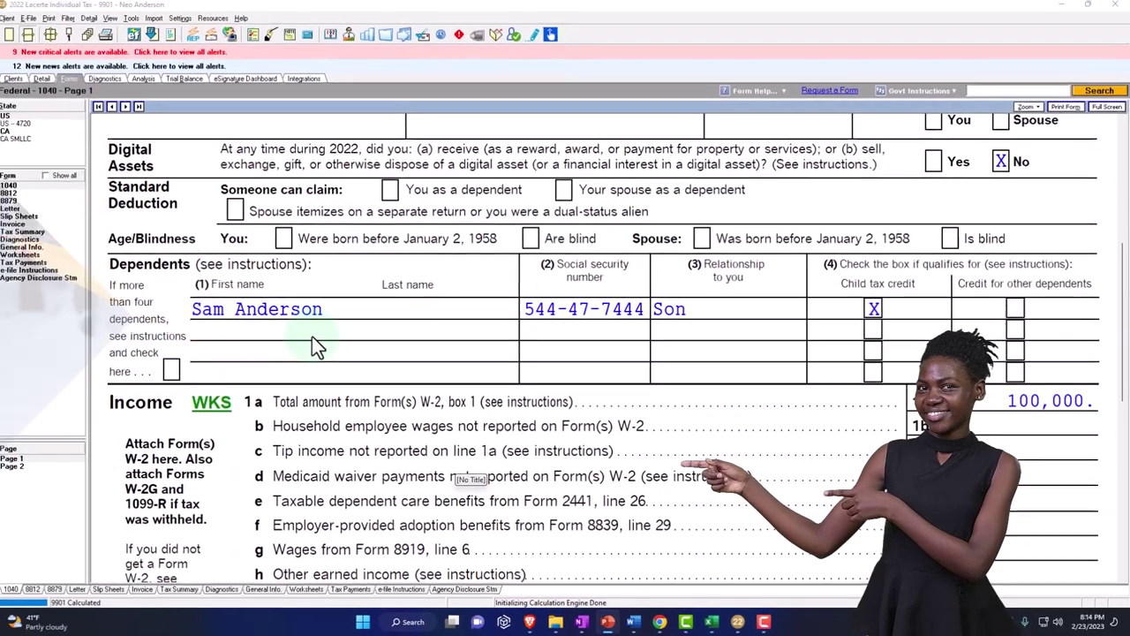
scroll(314, 340, "down", 12)
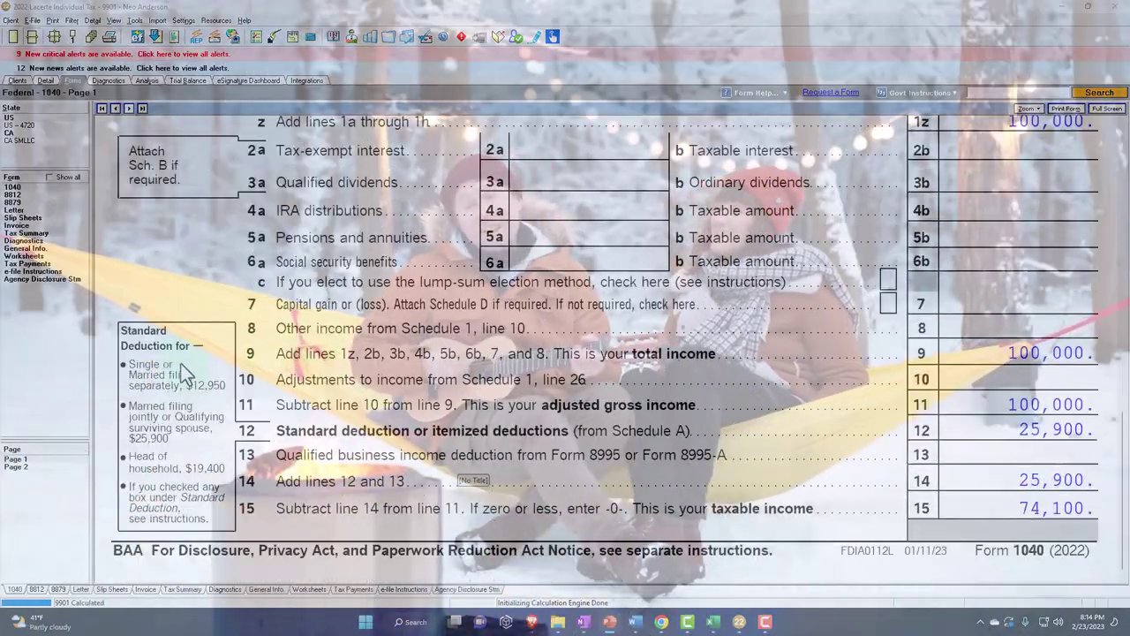
left_click(49, 467)
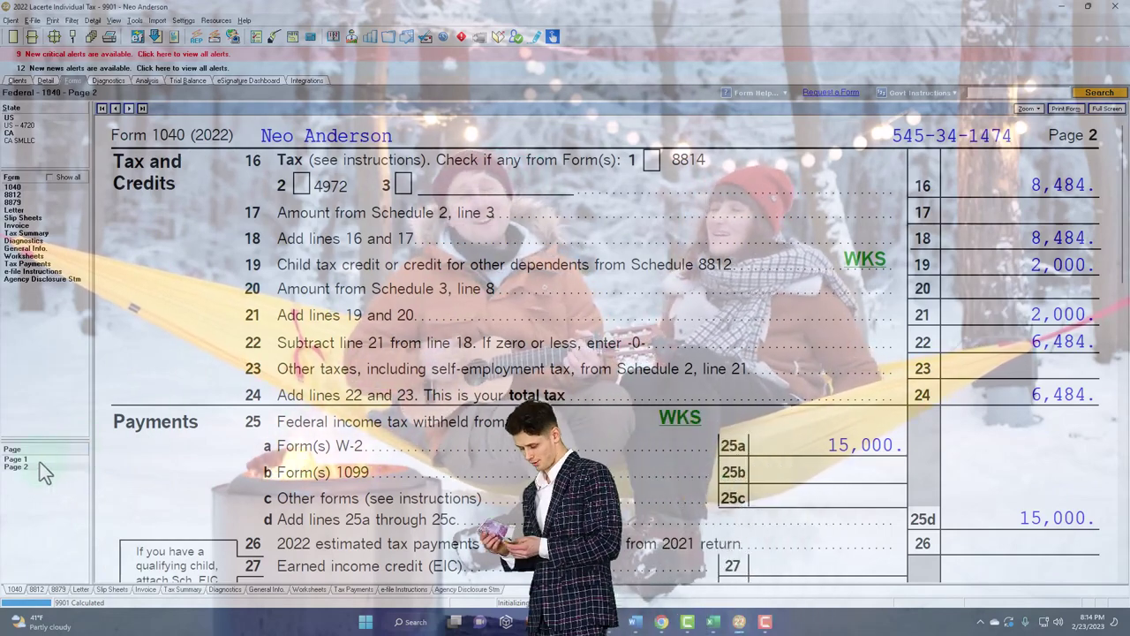
Review page 1 of Form 1040, covering the dependent, the standard deduction, taxable income and the filing status boxes
left_click(38, 460)
scroll(395, 385, "down", 15)
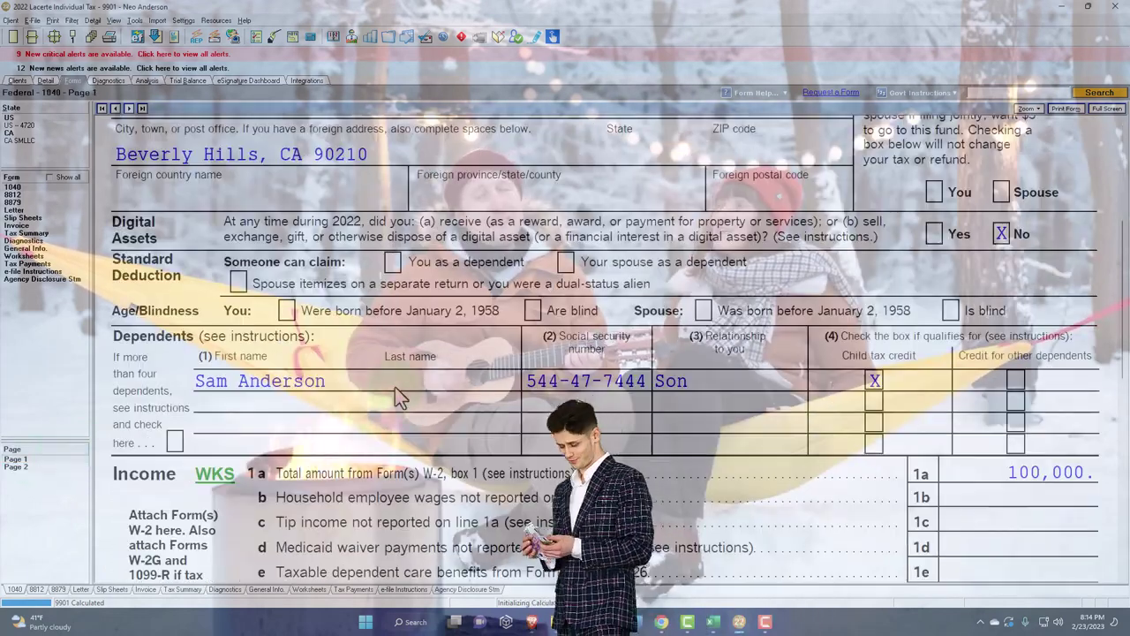
scroll(397, 392, "down", 4)
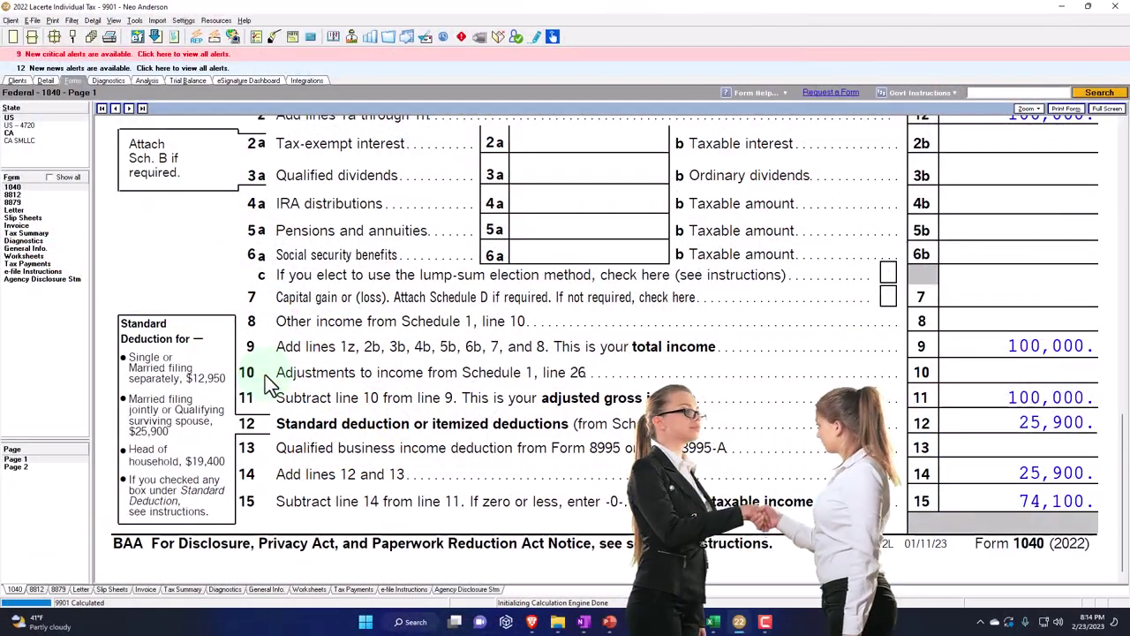
scroll(265, 384, "up", 4)
scroll(267, 381, "up", 5)
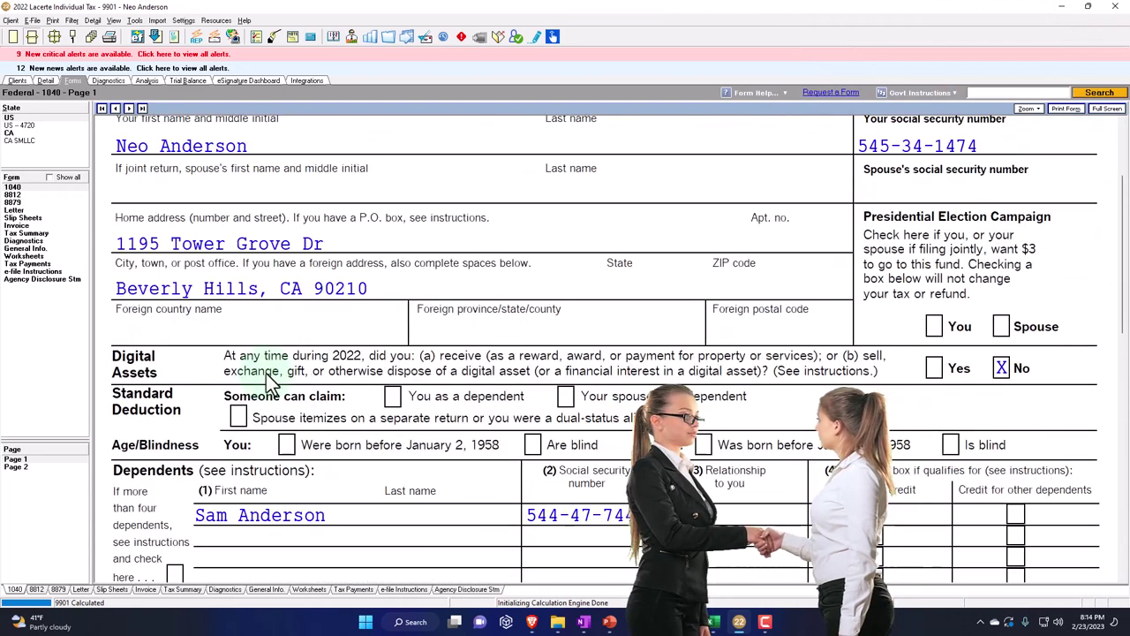
scroll(272, 380, "up", 2)
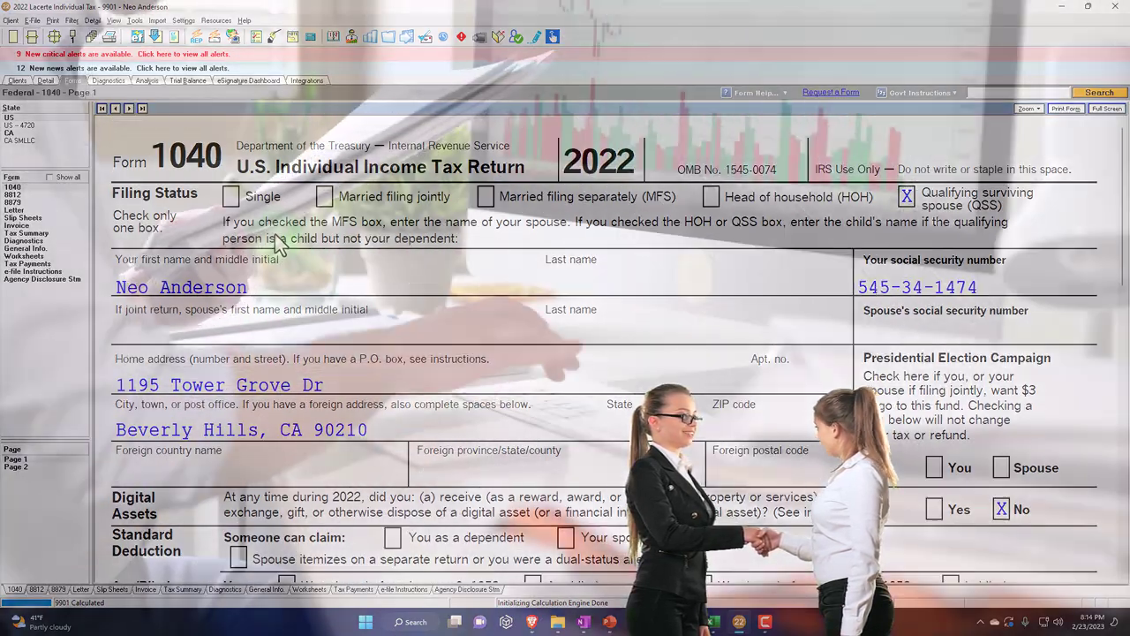
Recheck the son's dependent entry against the filing status section on page 1, and minimize the Tax Formula 2022 worksheet in Excel
scroll(338, 389, "down", 5)
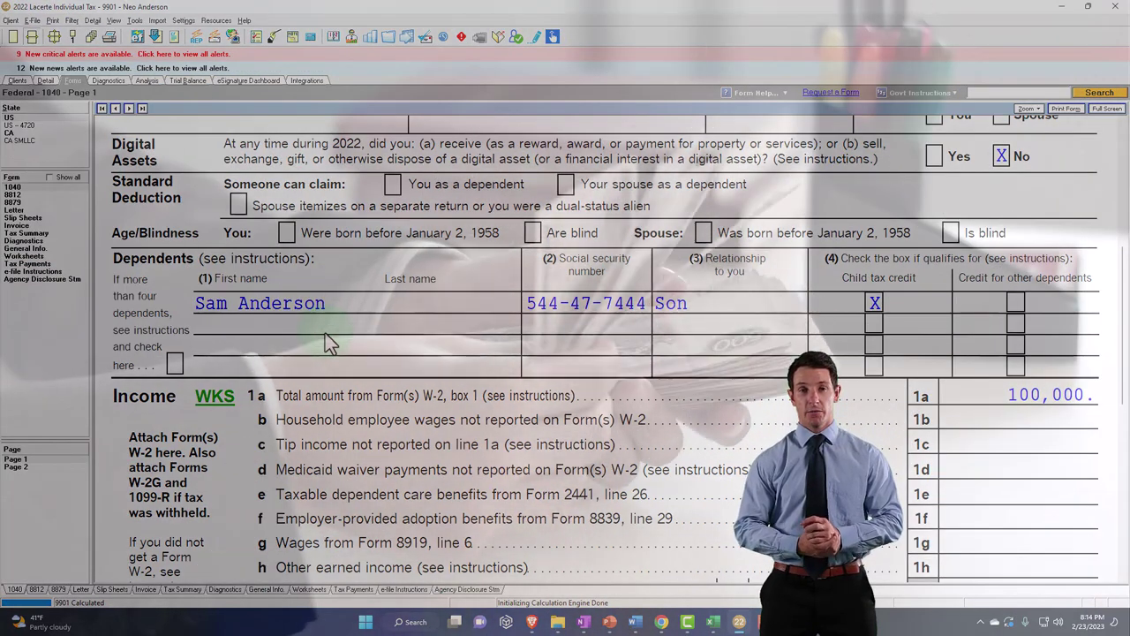
scroll(325, 333, "up", 8)
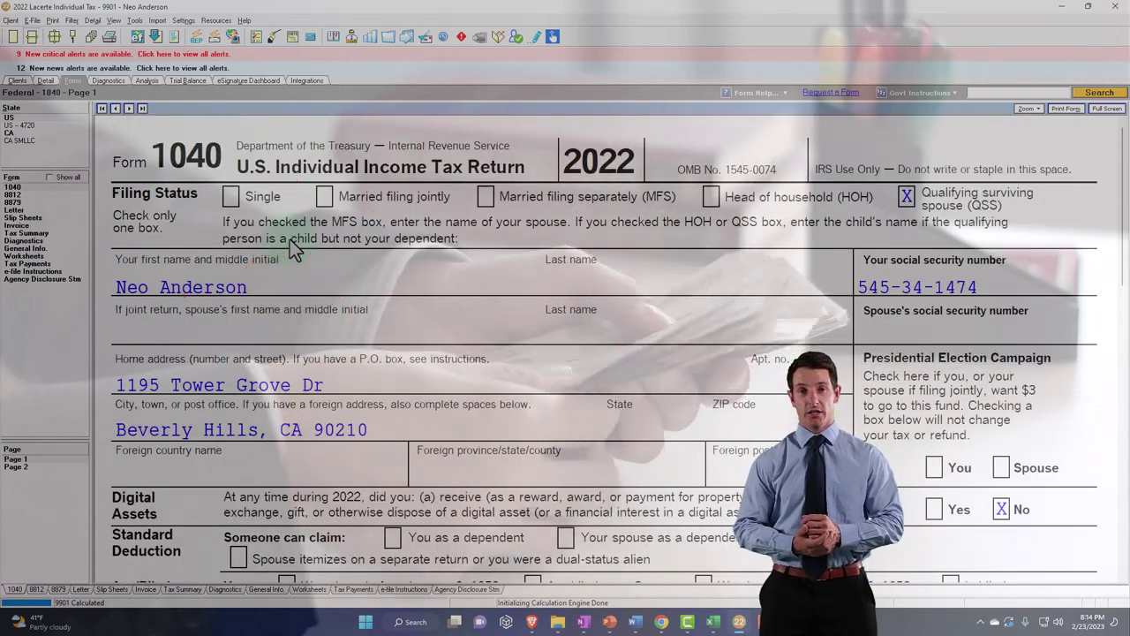
scroll(294, 249, "down", 8)
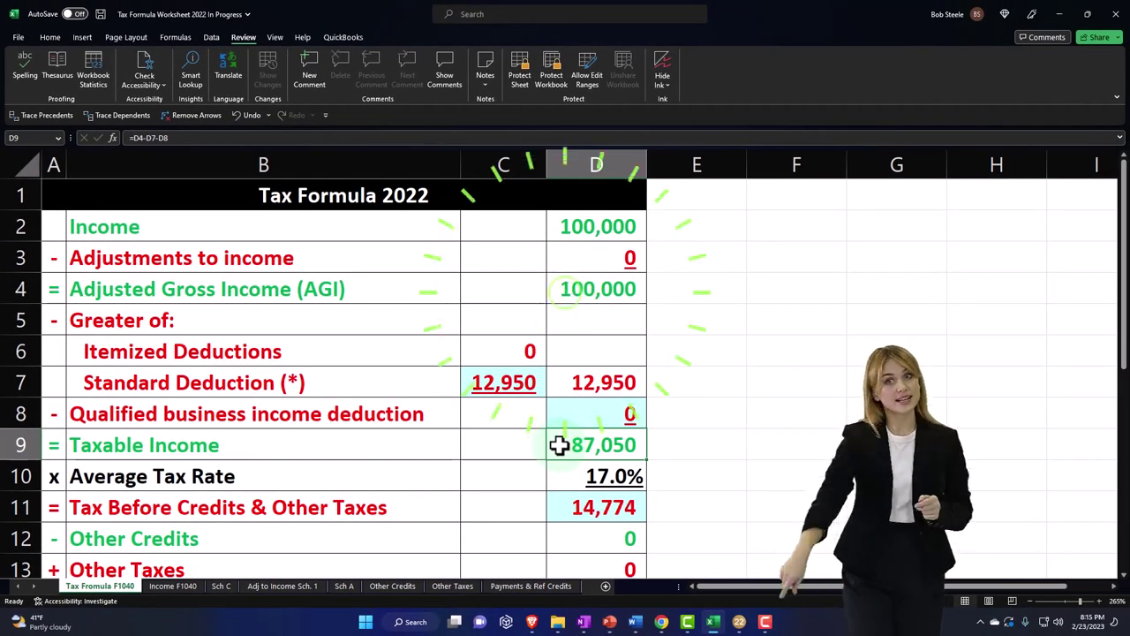
left_click(1058, 15)
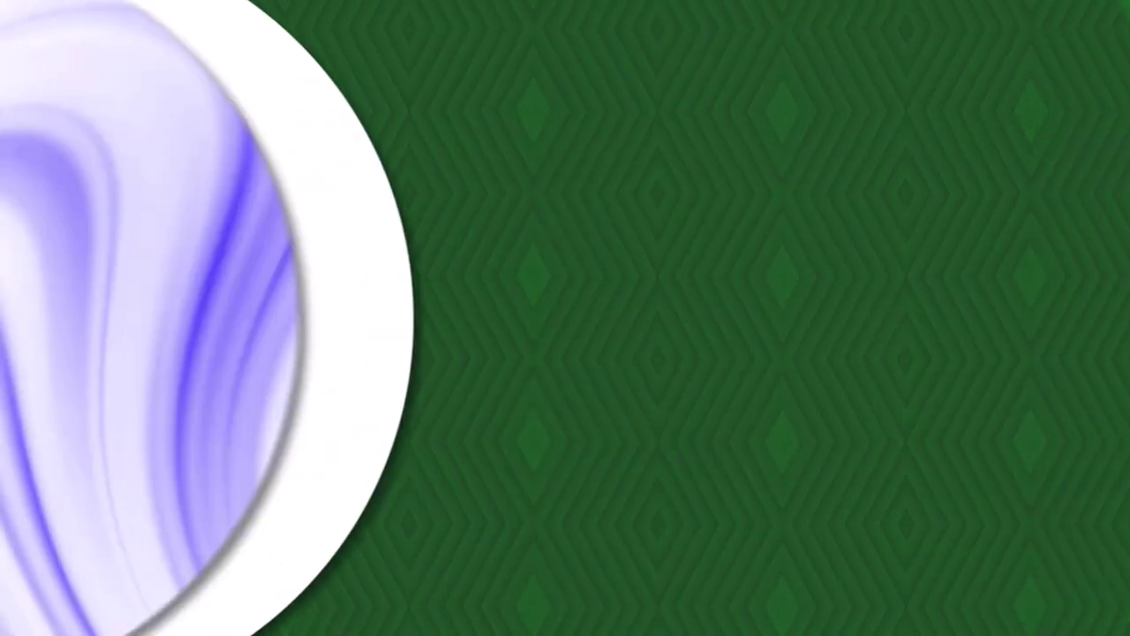